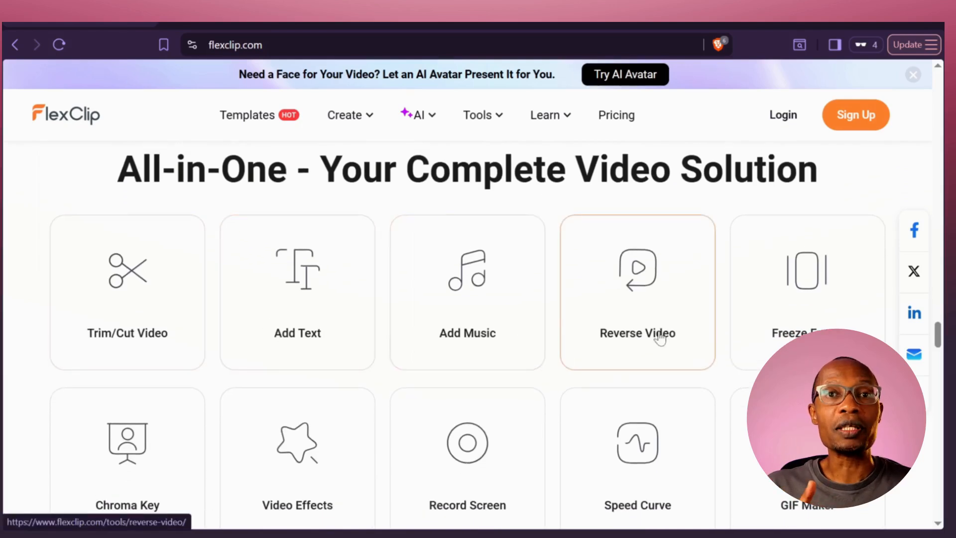
Open the full list of editing tools from the homepage and look through the AI tools on it
{"action": "scroll", "coordinate": [213, 468], "scroll_direction": "down", "scroll_amount": 2}
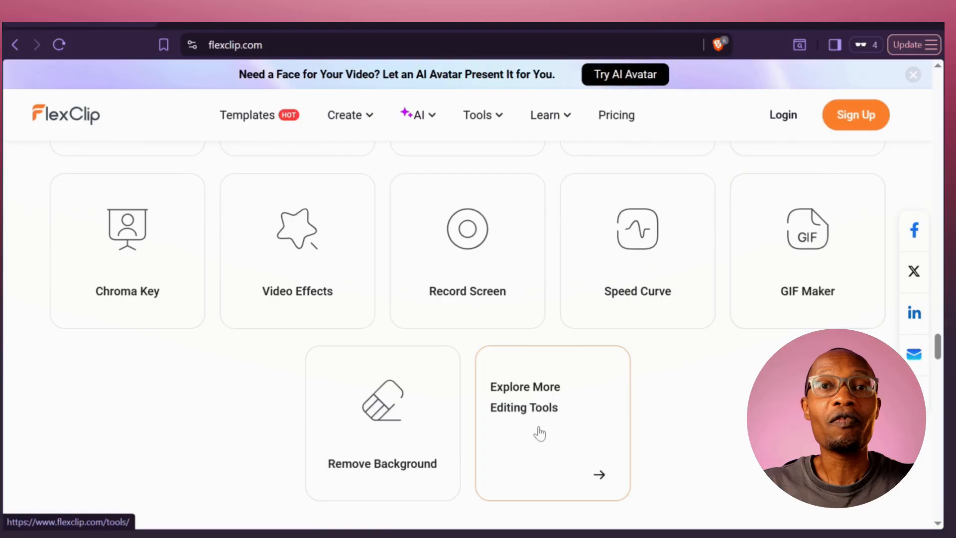
{"action": "left_click", "coordinate": [539, 433]}
{"action": "scroll", "coordinate": [320, 160], "scroll_direction": "down", "scroll_amount": 15}
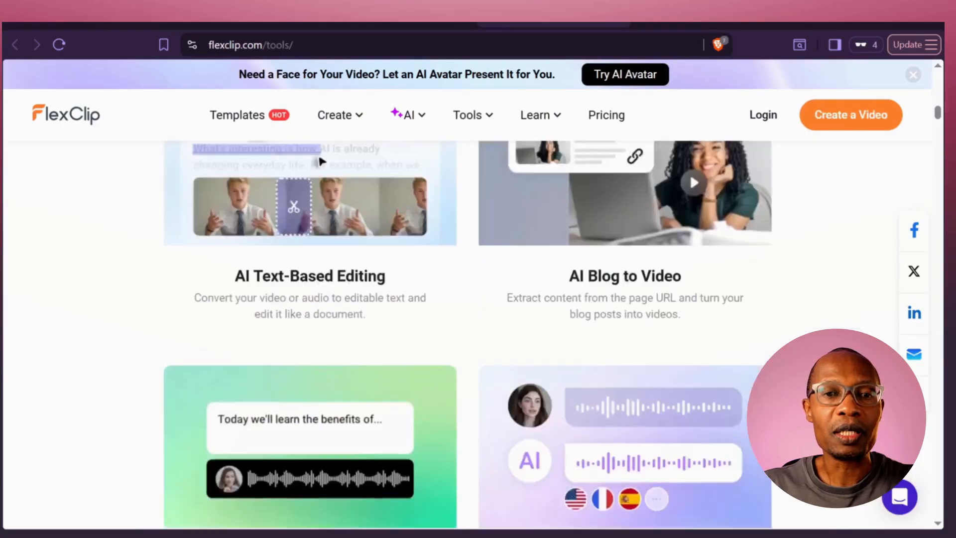
{"action": "scroll", "coordinate": [468, 299], "scroll_direction": "down", "scroll_amount": 5}
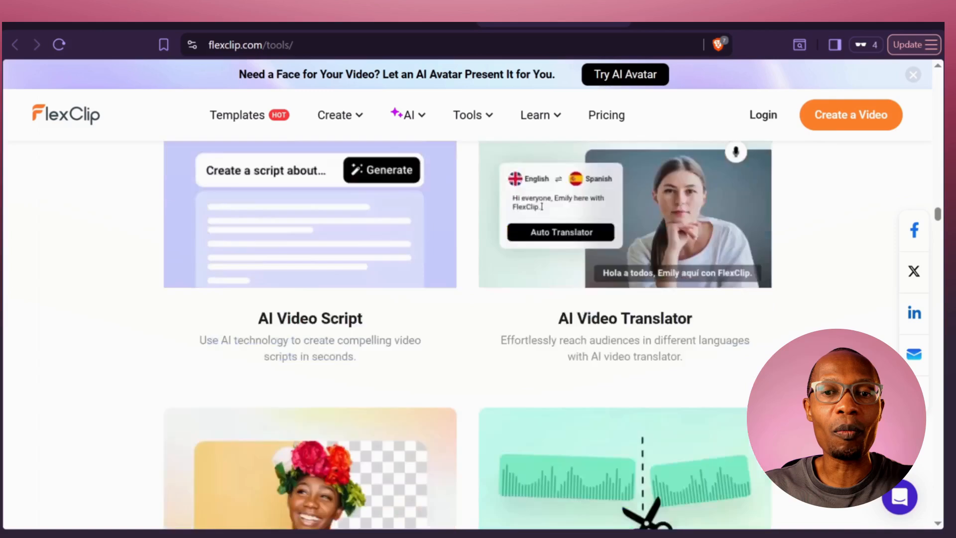
Review the homepage's Tools and Learn categories, and its AI features, rich resources, video tools and collaboration sections
{"action": "mouse_move", "coordinate": [489, 129]}
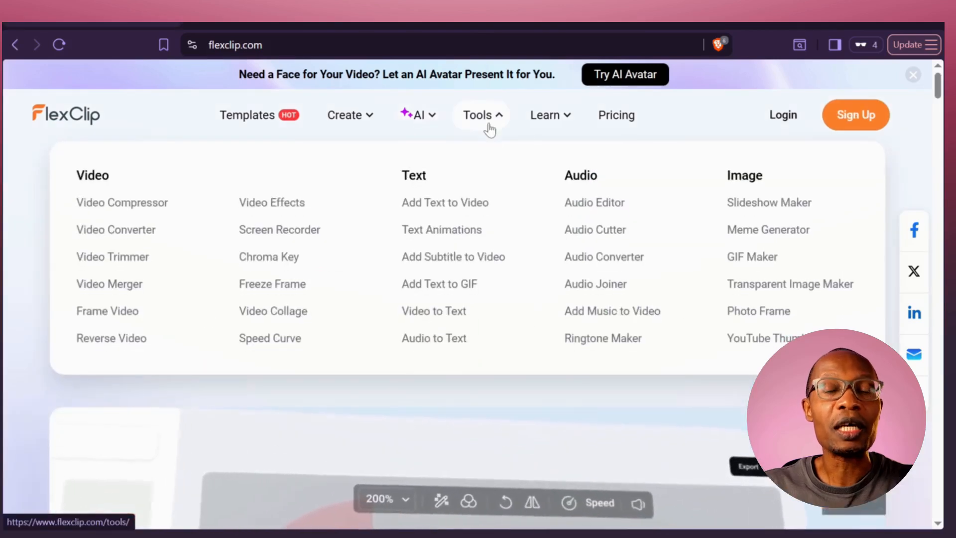
{"action": "mouse_move", "coordinate": [533, 132]}
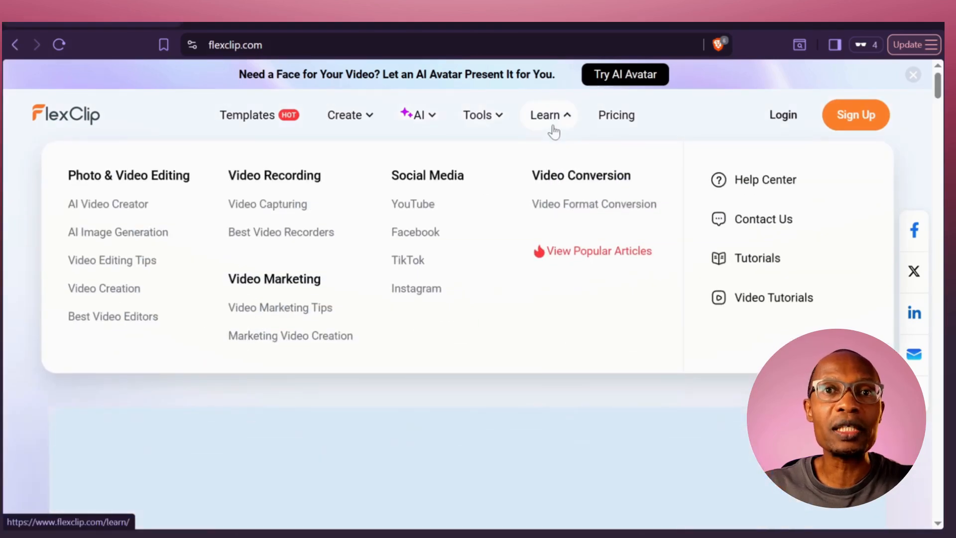
{"action": "scroll", "coordinate": [325, 363], "scroll_direction": "down", "scroll_amount": 8}
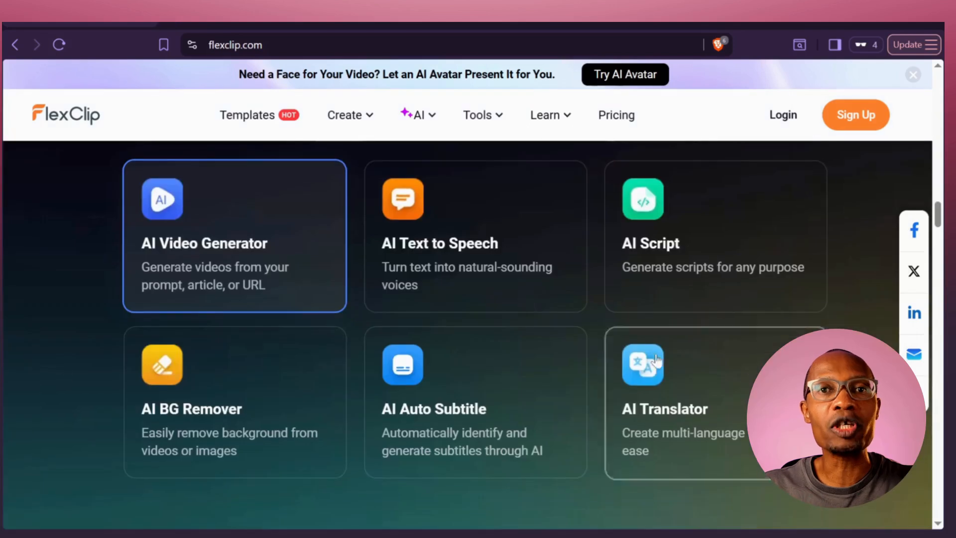
{"action": "scroll", "coordinate": [43, 391], "scroll_direction": "down", "scroll_amount": 8}
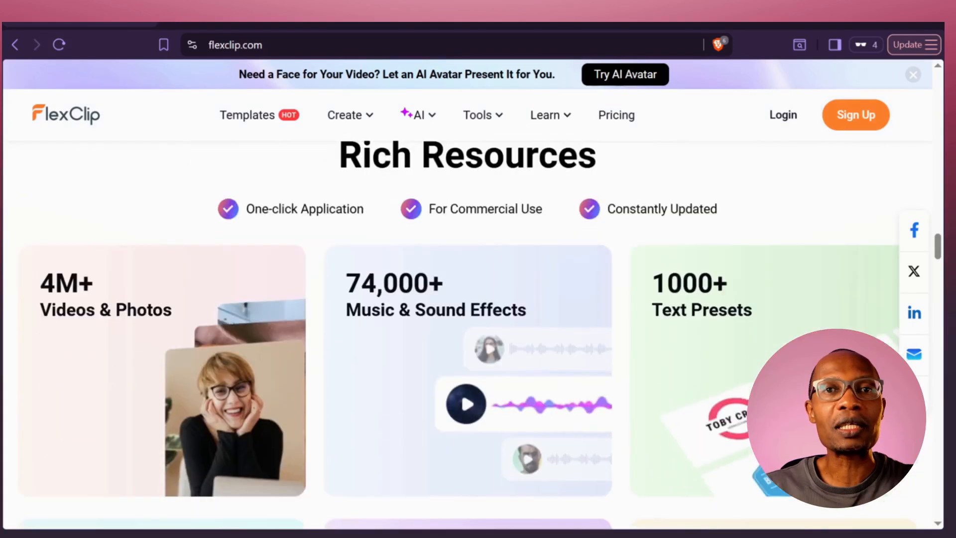
{"action": "scroll", "coordinate": [403, 266], "scroll_direction": "down", "scroll_amount": 10}
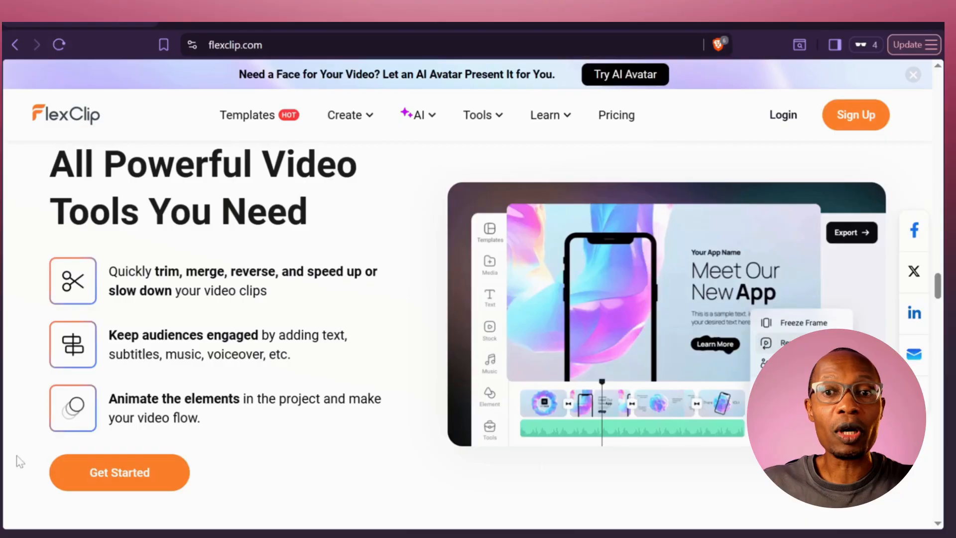
{"action": "scroll", "coordinate": [19, 461], "scroll_direction": "down", "scroll_amount": 8}
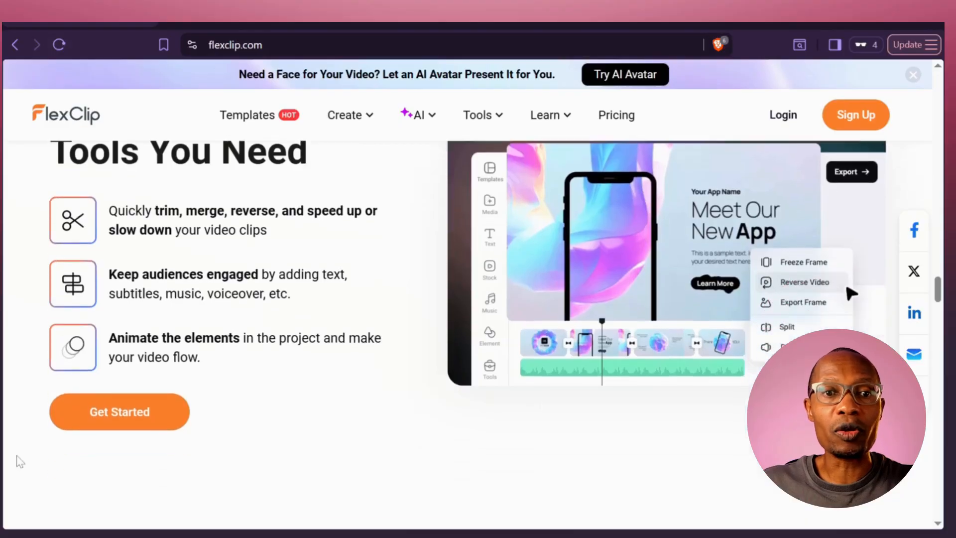
{"action": "scroll", "coordinate": [19, 461], "scroll_direction": "down", "scroll_amount": 2}
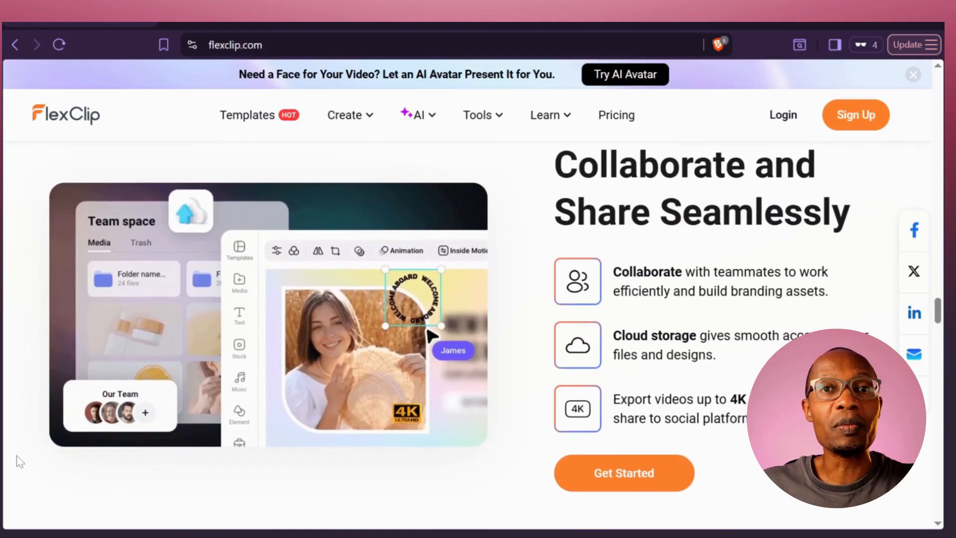
Open the AI Long to Shorts tool from the popular tools
{"action": "scroll", "coordinate": [19, 460], "scroll_direction": "down", "scroll_amount": 1}
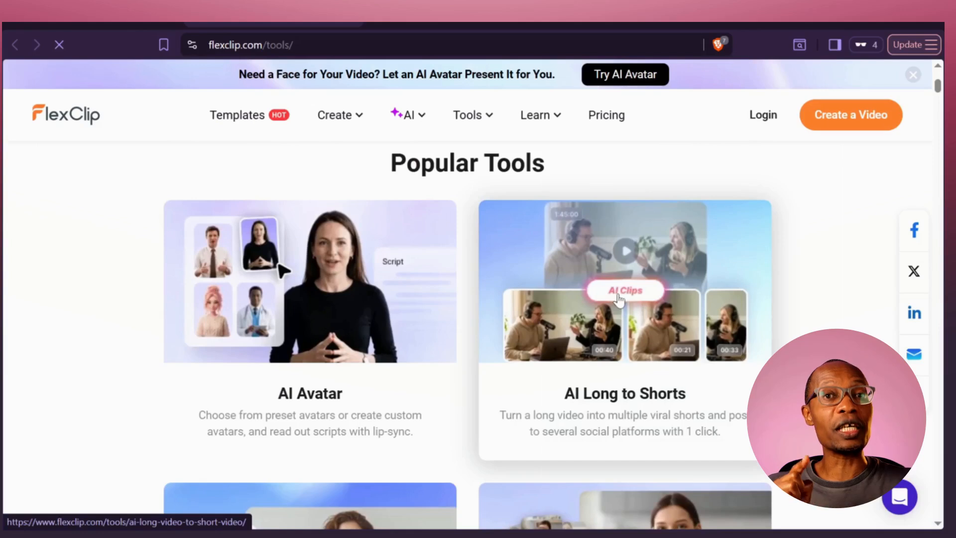
{"action": "left_click", "coordinate": [618, 298]}
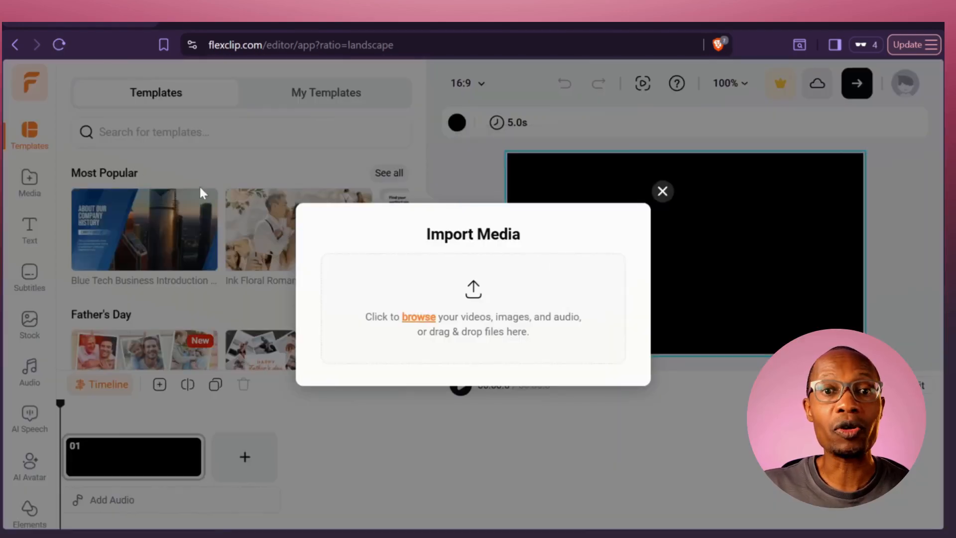
Dismiss the media import prompt in the landscape video editor and sign in to the account
{"action": "left_click", "coordinate": [201, 188]}
{"action": "mouse_move", "coordinate": [904, 83]}
{"action": "left_click", "coordinate": [838, 133]}
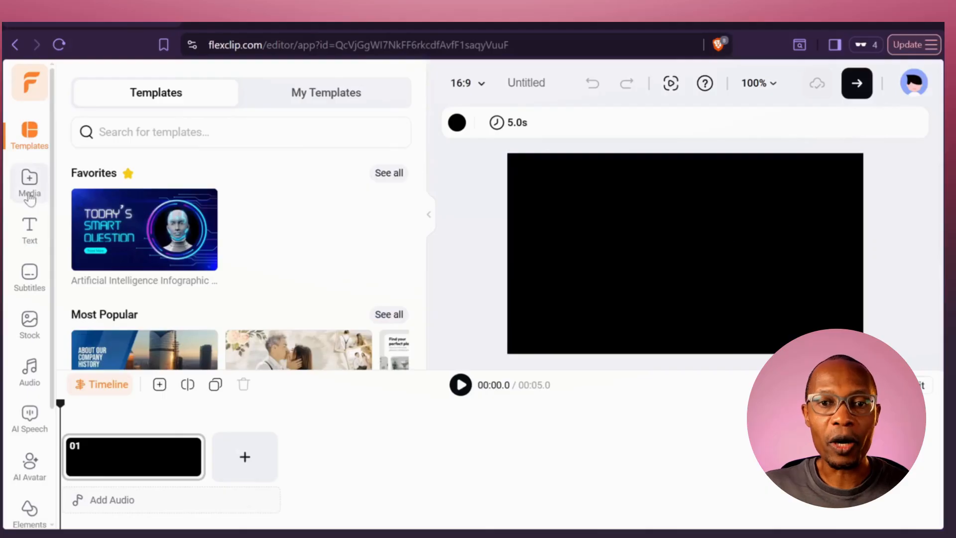
Check the project media library and look through the text presets, from basic text and Modern Titles to News Titles
{"action": "left_click", "coordinate": [30, 194]}
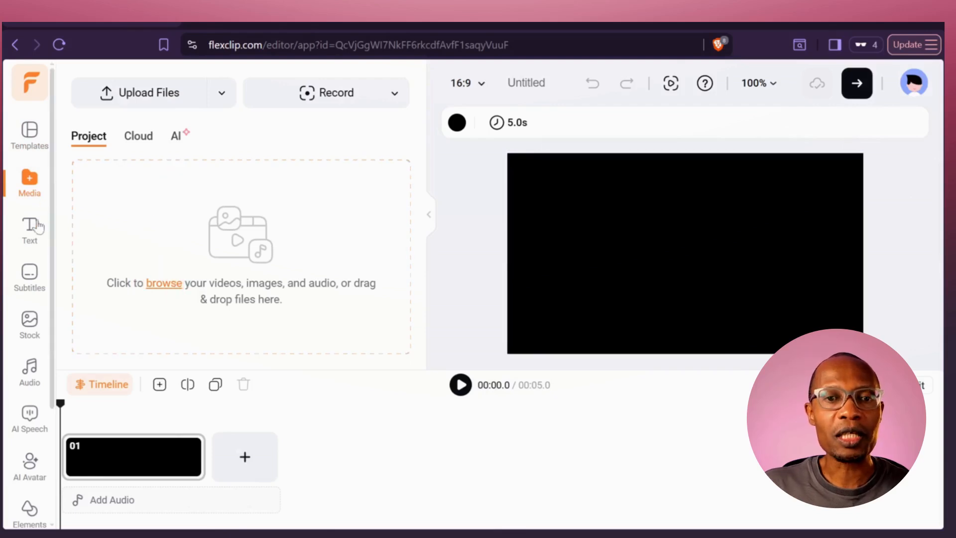
{"action": "left_click", "coordinate": [31, 239]}
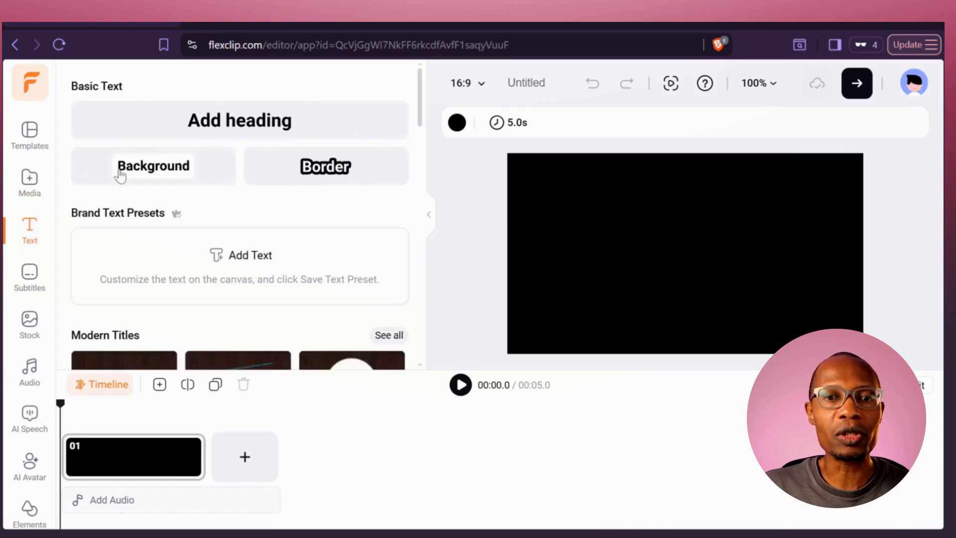
{"action": "scroll", "coordinate": [119, 286], "scroll_direction": "down", "scroll_amount": 6}
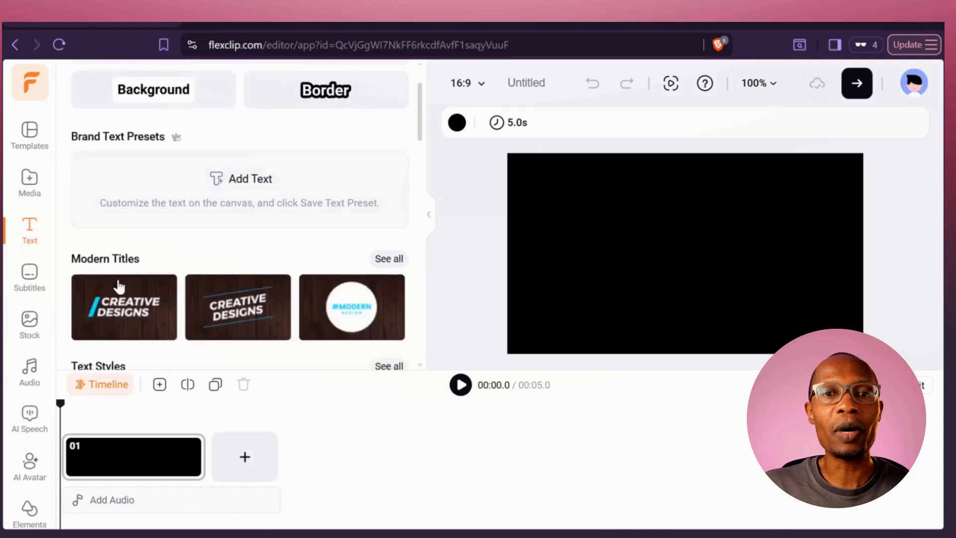
{"action": "scroll", "coordinate": [119, 285], "scroll_direction": "down", "scroll_amount": 10}
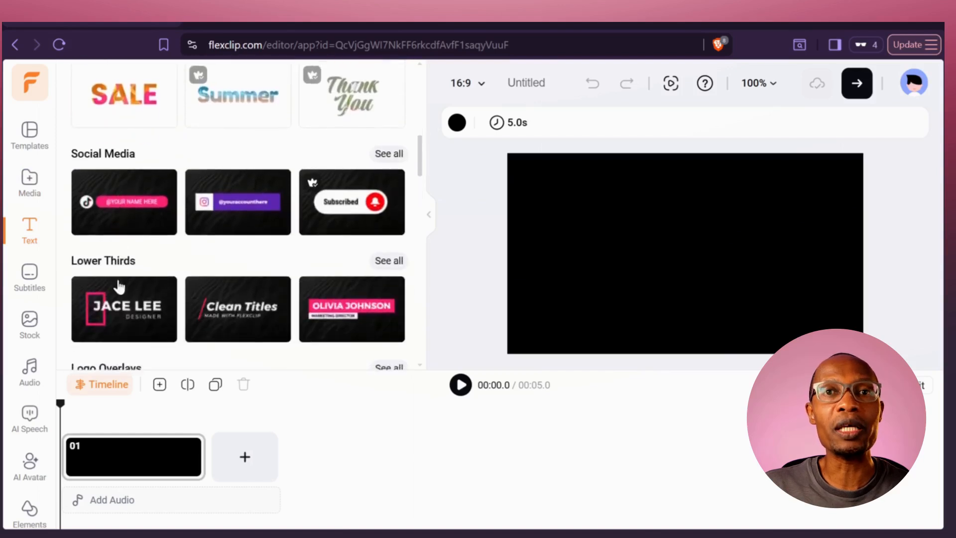
{"action": "scroll", "coordinate": [119, 286], "scroll_direction": "down", "scroll_amount": 8}
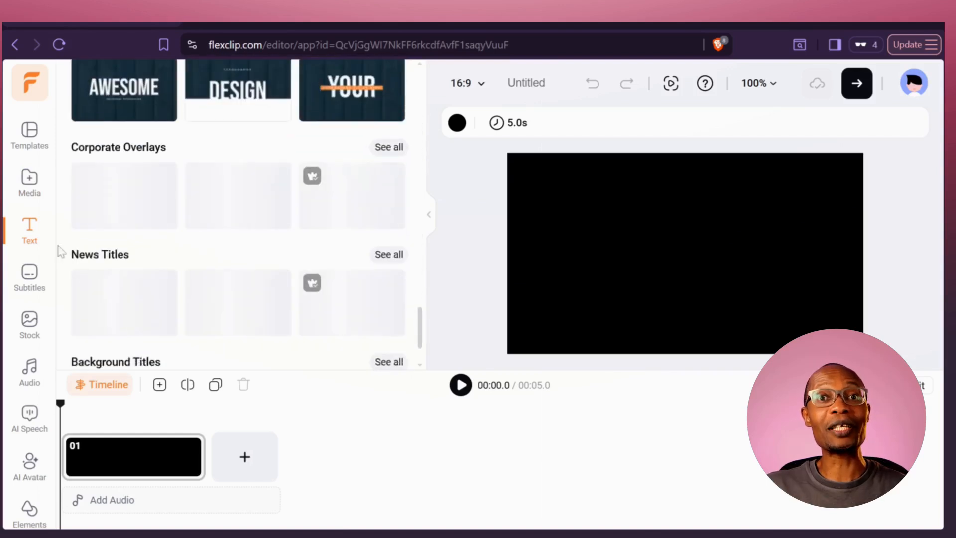
Review the subtitle creation options and look through the stock videos in the Business and Background categories
{"action": "left_click", "coordinate": [30, 276]}
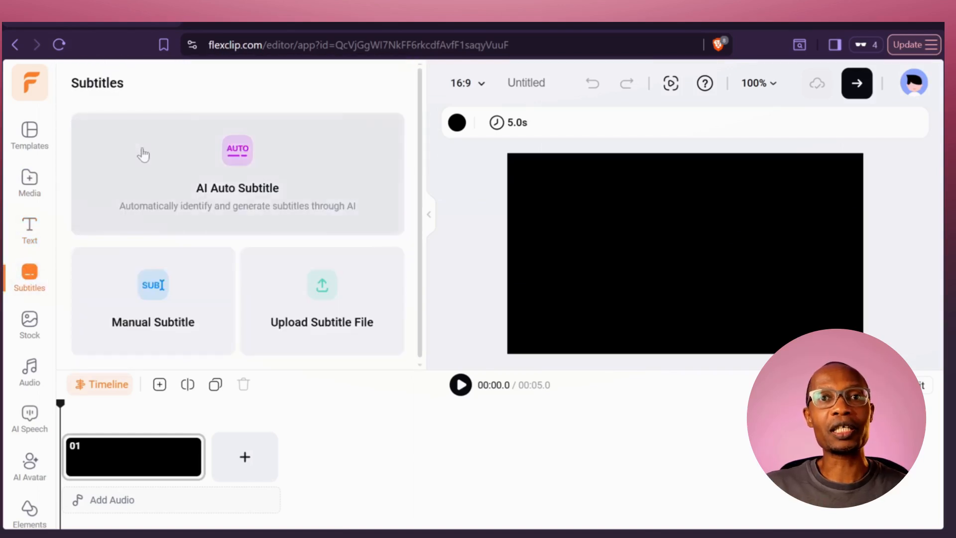
{"action": "scroll", "coordinate": [252, 272], "scroll_direction": "down", "scroll_amount": 1}
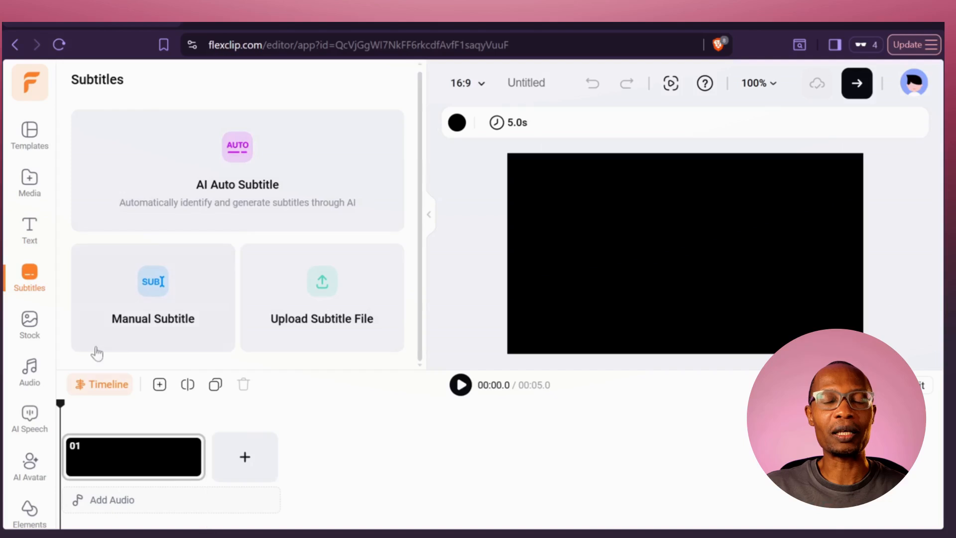
{"action": "left_click", "coordinate": [42, 335]}
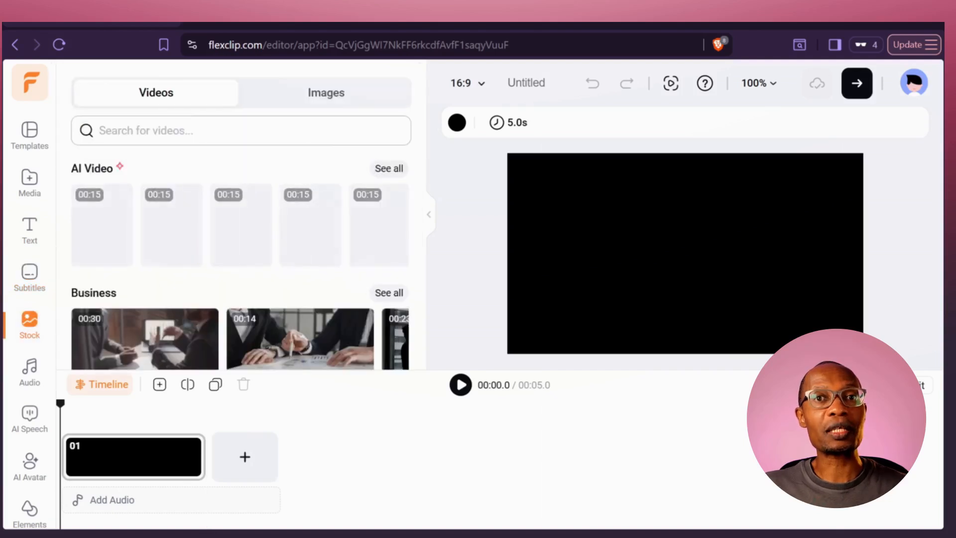
{"action": "scroll", "coordinate": [266, 238], "scroll_direction": "down", "scroll_amount": 3}
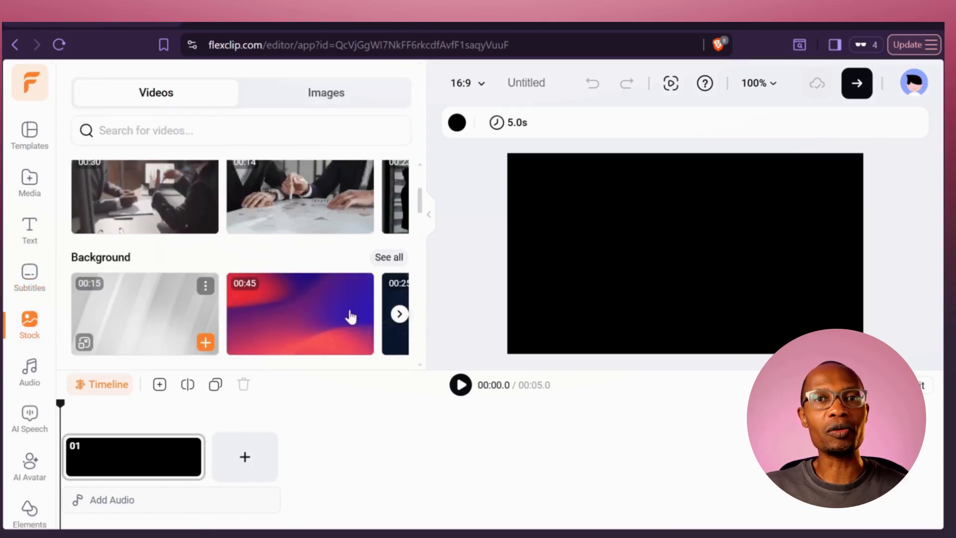
Look through the audio library's music and sound effects, including Favorites, Love, Epic SFX and Vehicles
{"action": "left_click", "coordinate": [22, 384]}
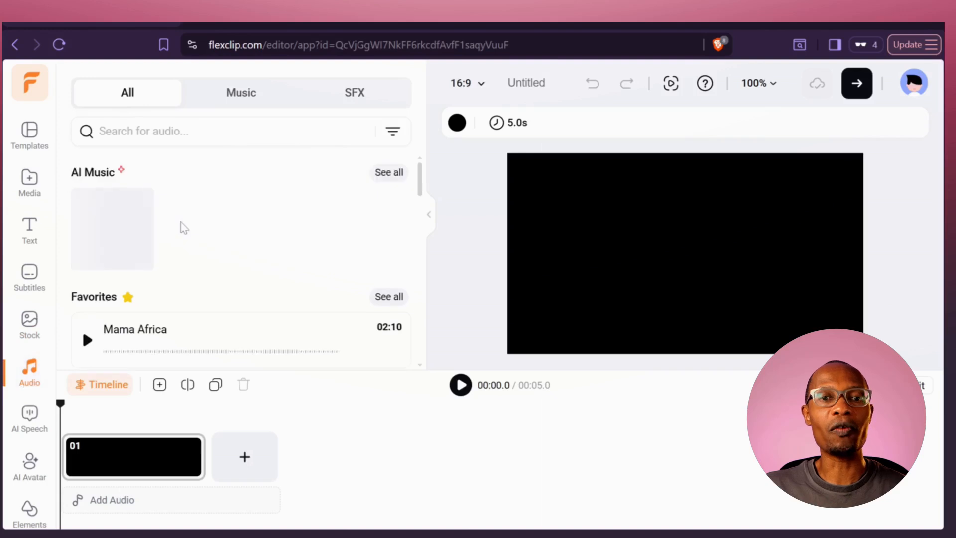
{"action": "scroll", "coordinate": [134, 359], "scroll_direction": "down", "scroll_amount": 3}
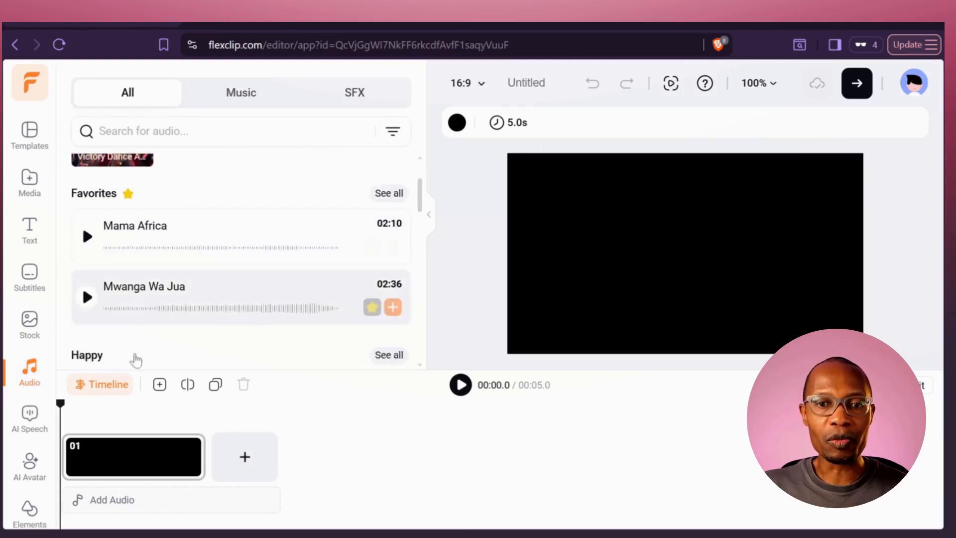
{"action": "scroll", "coordinate": [265, 330], "scroll_direction": "down", "scroll_amount": 10}
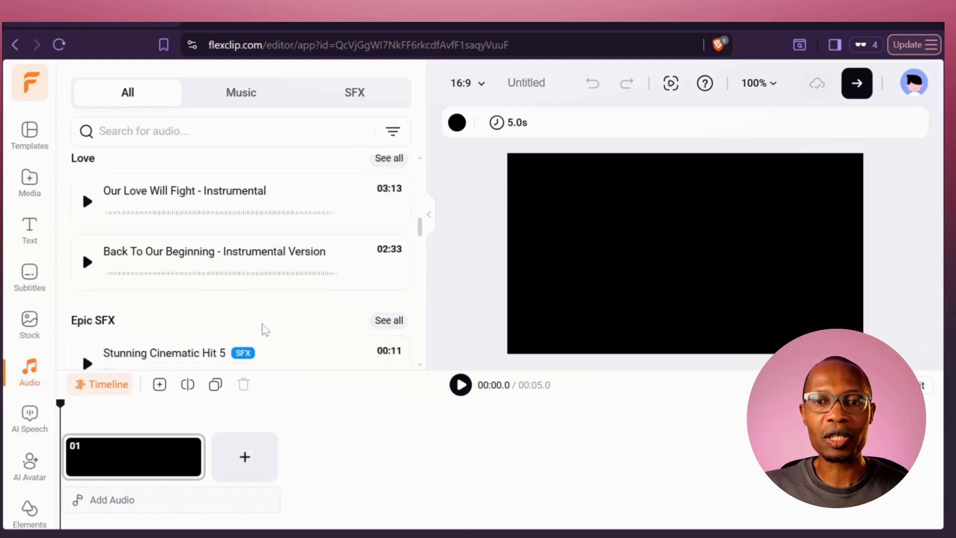
{"action": "scroll", "coordinate": [266, 330], "scroll_direction": "down", "scroll_amount": 2}
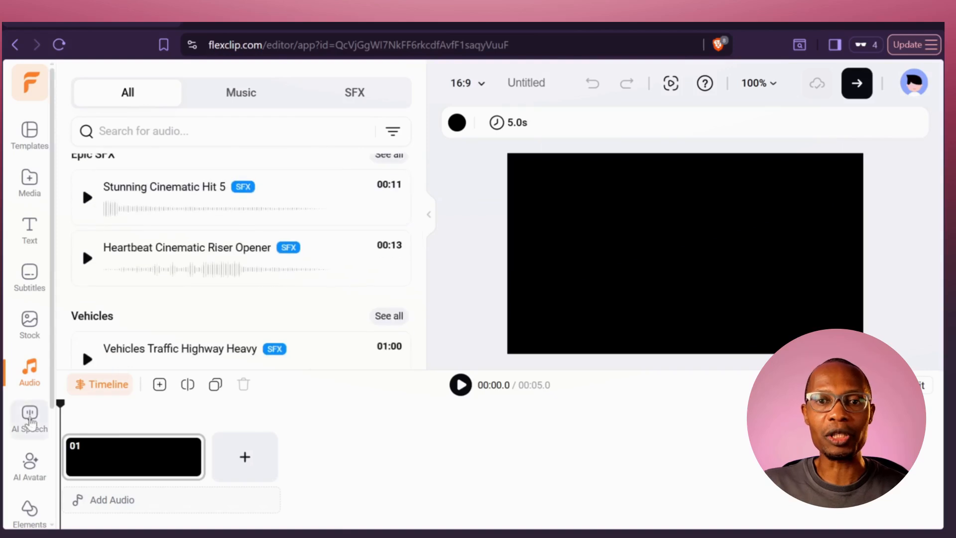
Examine the AI text-to-speech options, including the script field and the current voice
{"action": "left_click", "coordinate": [31, 422]}
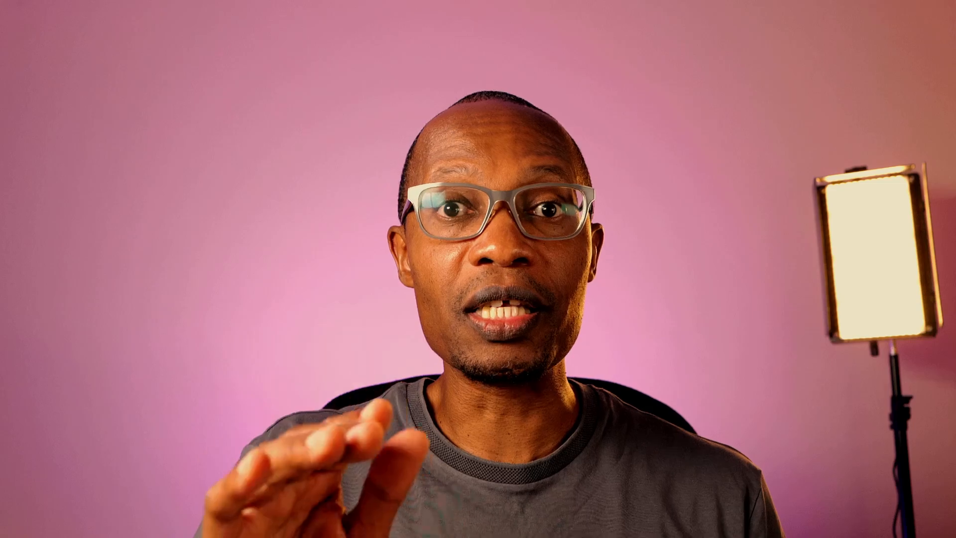
{"action": "scroll", "coordinate": [239, 224], "scroll_direction": "down", "scroll_amount": 1}
{"action": "scroll", "coordinate": [17, 462], "scroll_direction": "down", "scroll_amount": 1}
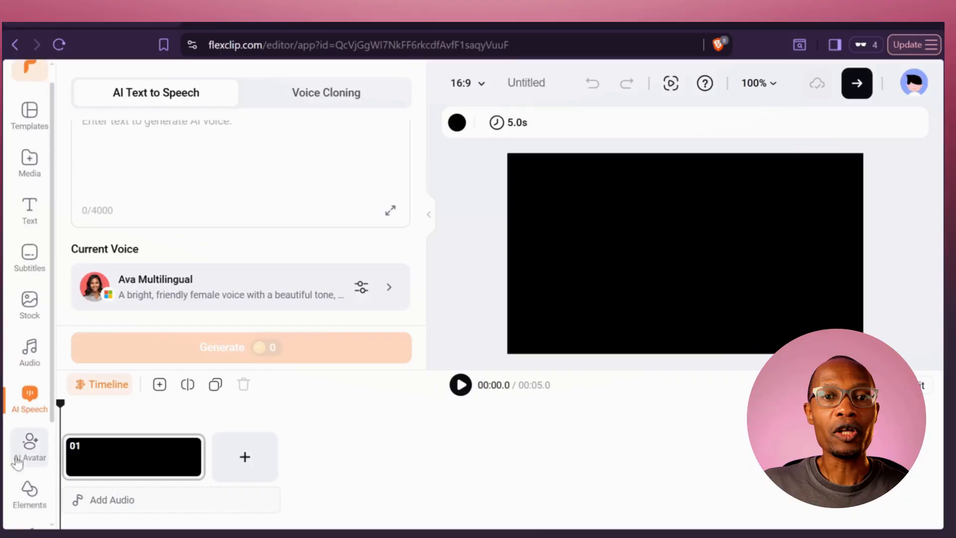
Open the AI avatar creation tools and look through the custom avatars under My Avatars
{"action": "scroll", "coordinate": [17, 462], "scroll_direction": "down", "scroll_amount": 2}
{"action": "left_click", "coordinate": [32, 367]}
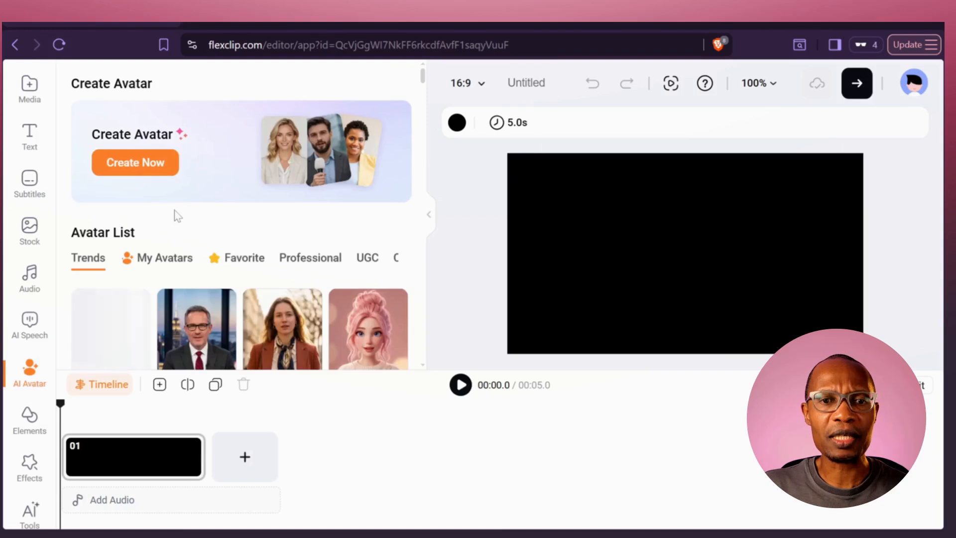
{"action": "left_click", "coordinate": [166, 261]}
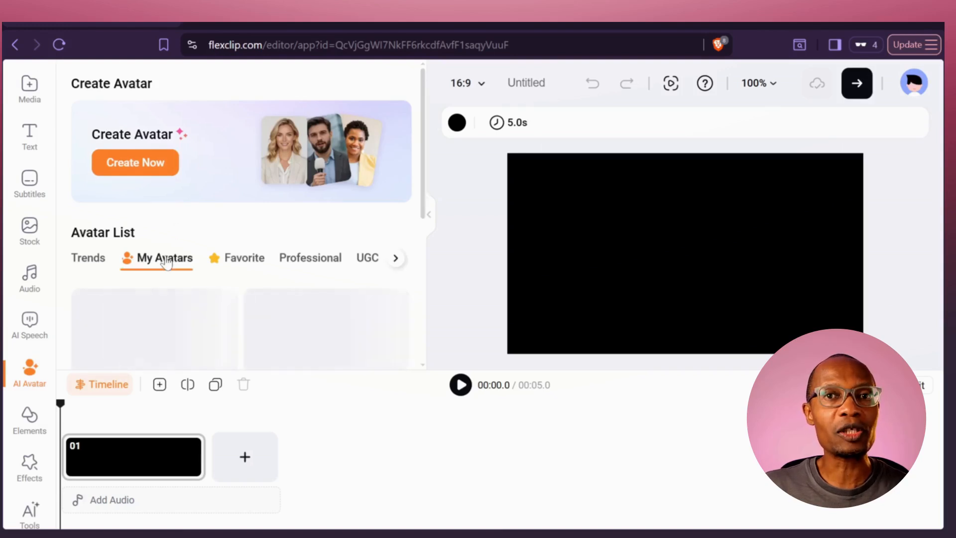
{"action": "scroll", "coordinate": [363, 335], "scroll_direction": "down", "scroll_amount": 5}
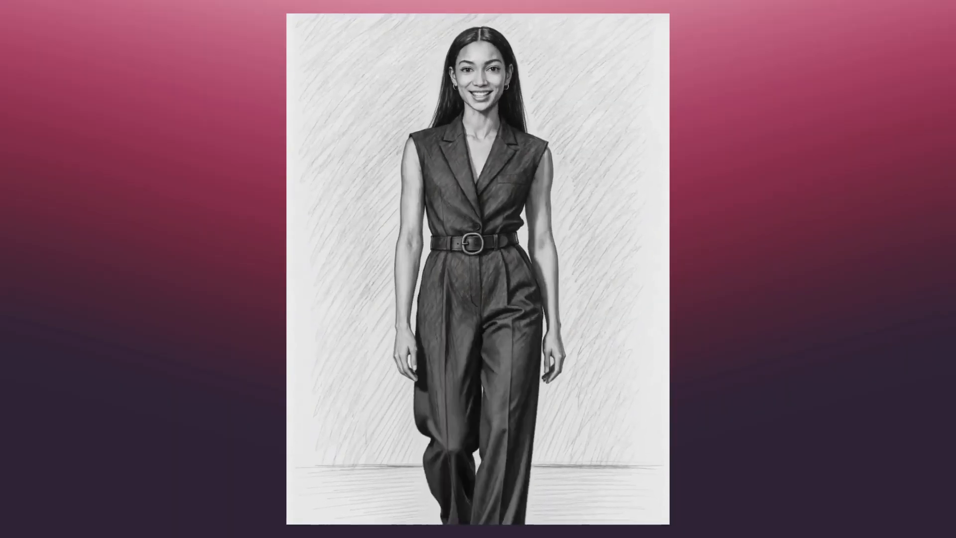
Look through the graphic elements library, including the Shape, Social, Chart, Mask, Frame, Bubble and Promo categories
{"action": "left_click", "coordinate": [31, 420]}
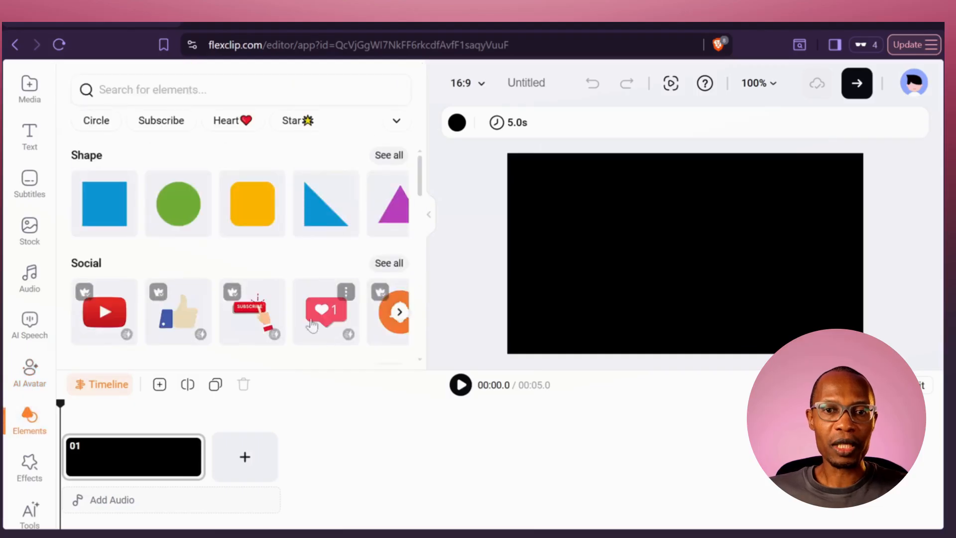
{"action": "scroll", "coordinate": [311, 326], "scroll_direction": "down", "scroll_amount": 7}
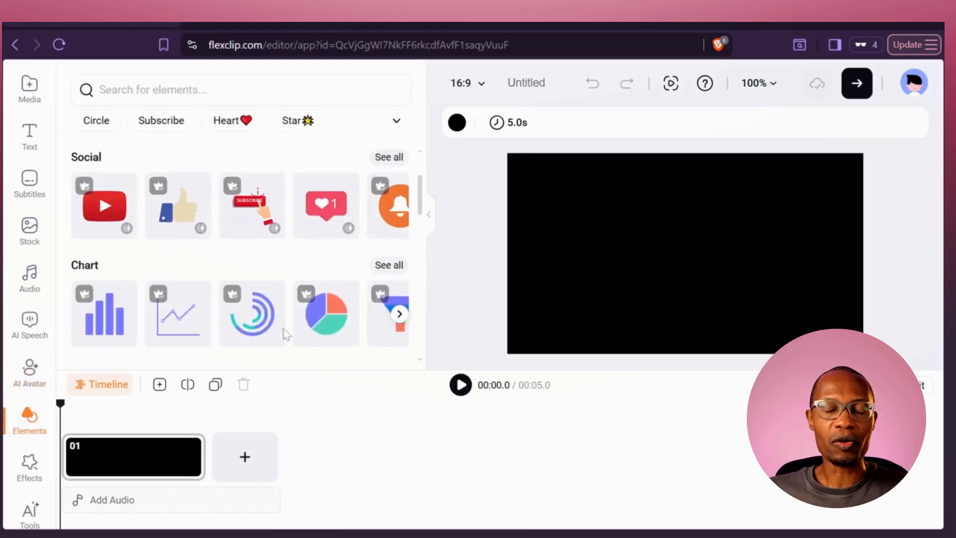
{"action": "scroll", "coordinate": [302, 296], "scroll_direction": "down", "scroll_amount": 2}
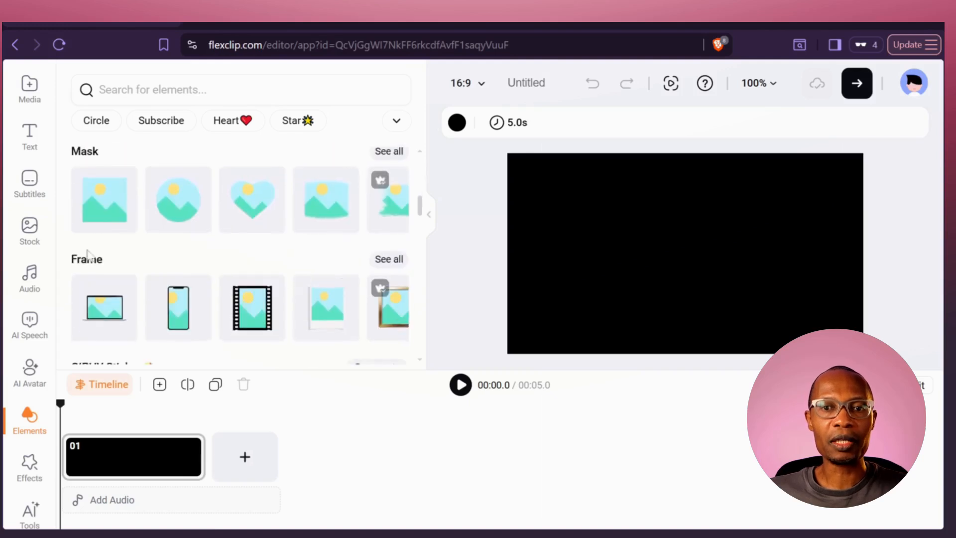
{"action": "scroll", "coordinate": [132, 324], "scroll_direction": "down", "scroll_amount": 15}
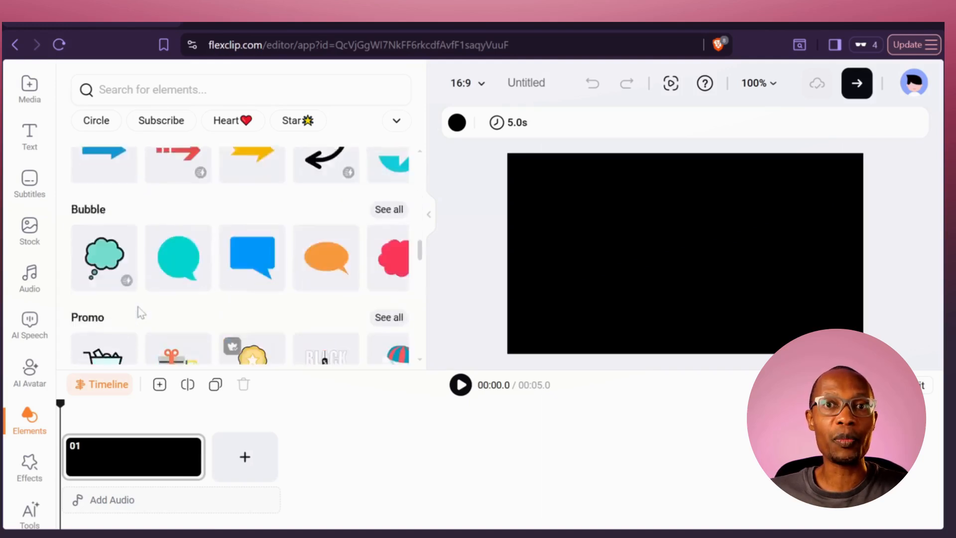
Look through the remaining graphic elements and the effects library, including Brush, Ink, Technology, Glitch, Motion, Shadow and Snow
{"action": "scroll", "coordinate": [139, 311], "scroll_direction": "down", "scroll_amount": 10}
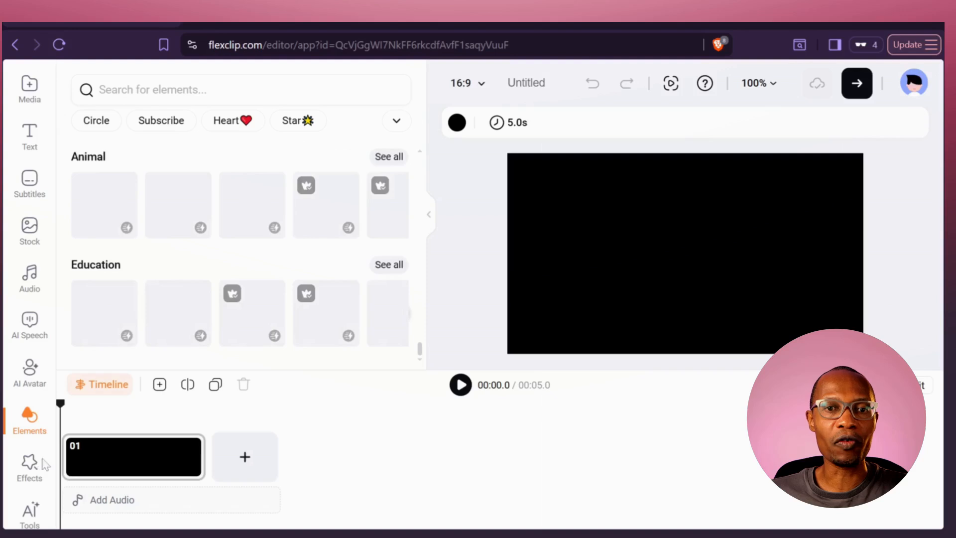
{"action": "left_click", "coordinate": [44, 464]}
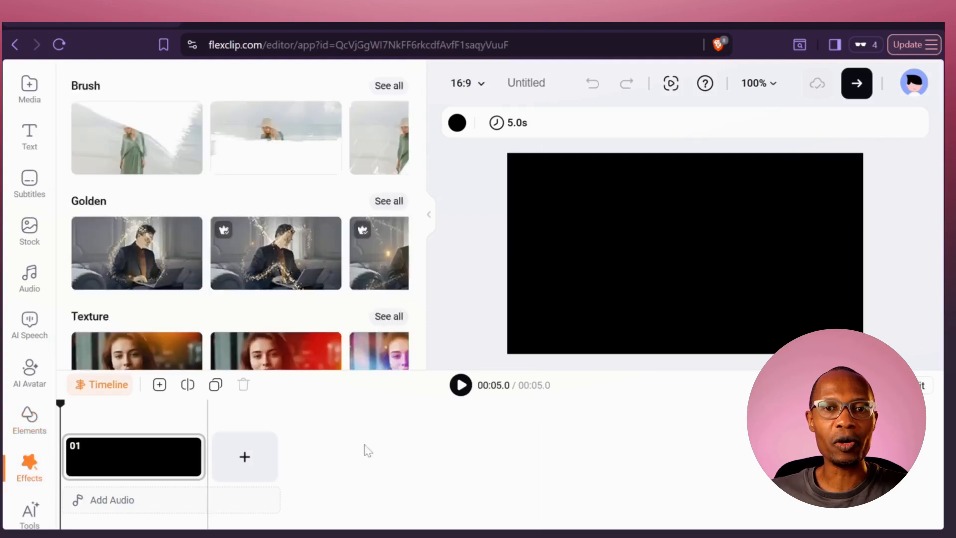
{"action": "scroll", "coordinate": [321, 269], "scroll_direction": "down", "scroll_amount": 7}
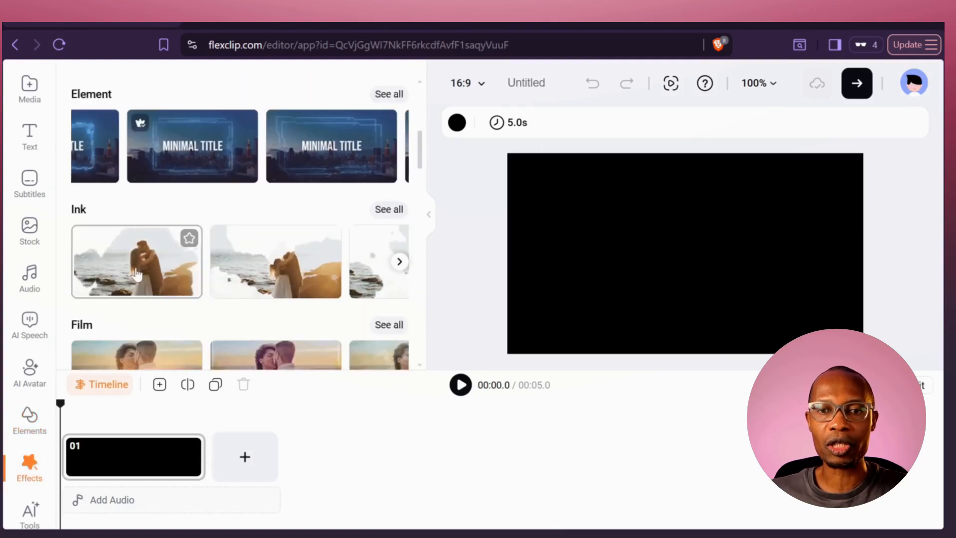
{"action": "scroll", "coordinate": [314, 272], "scroll_direction": "down", "scroll_amount": 15}
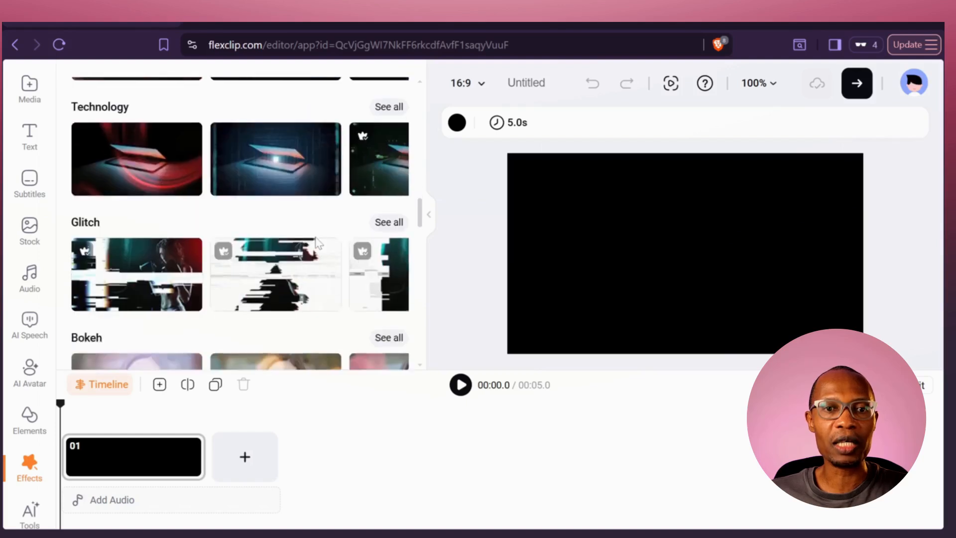
{"action": "scroll", "coordinate": [164, 214], "scroll_direction": "down", "scroll_amount": 10}
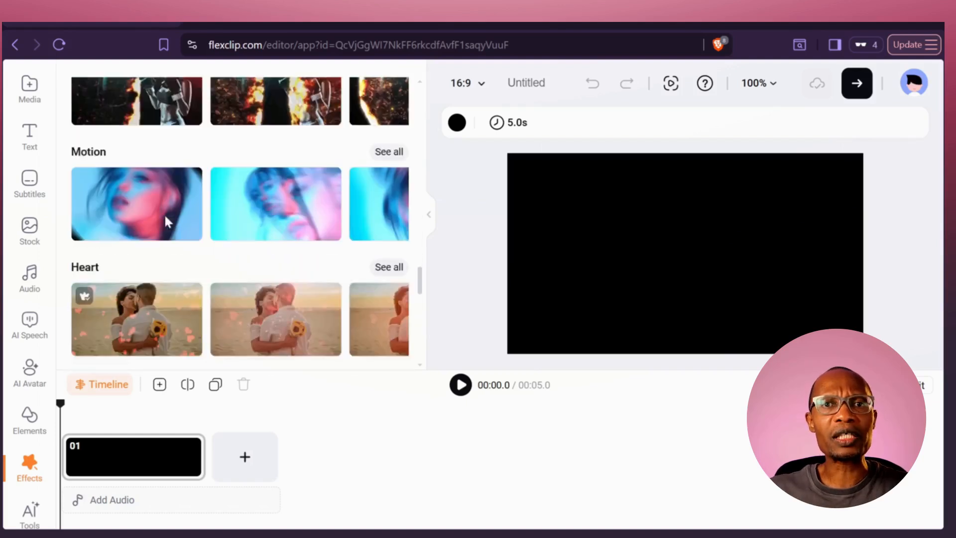
{"action": "scroll", "coordinate": [34, 471], "scroll_direction": "down", "scroll_amount": 1}
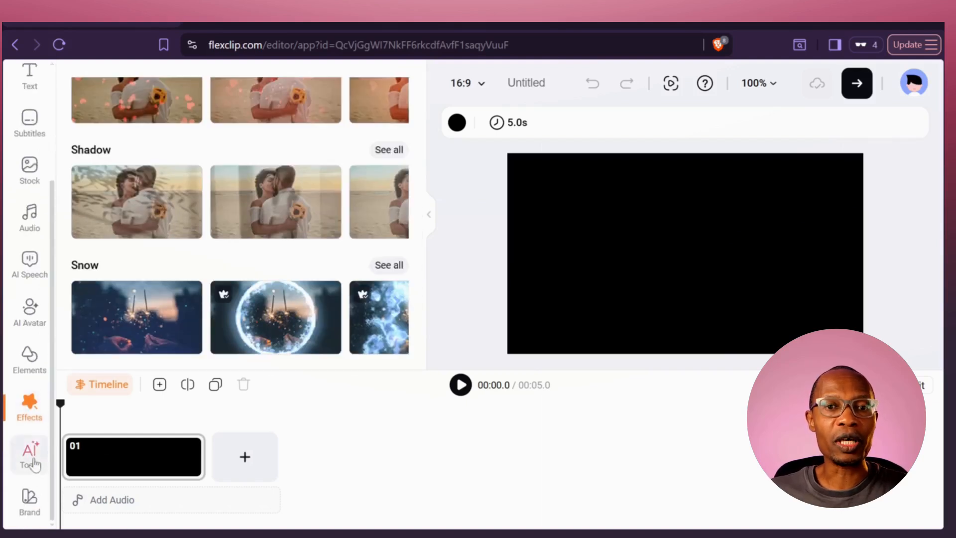
Look through the AI tools, covering the Popular, Video, Image and Audio categories
{"action": "left_click", "coordinate": [31, 454]}
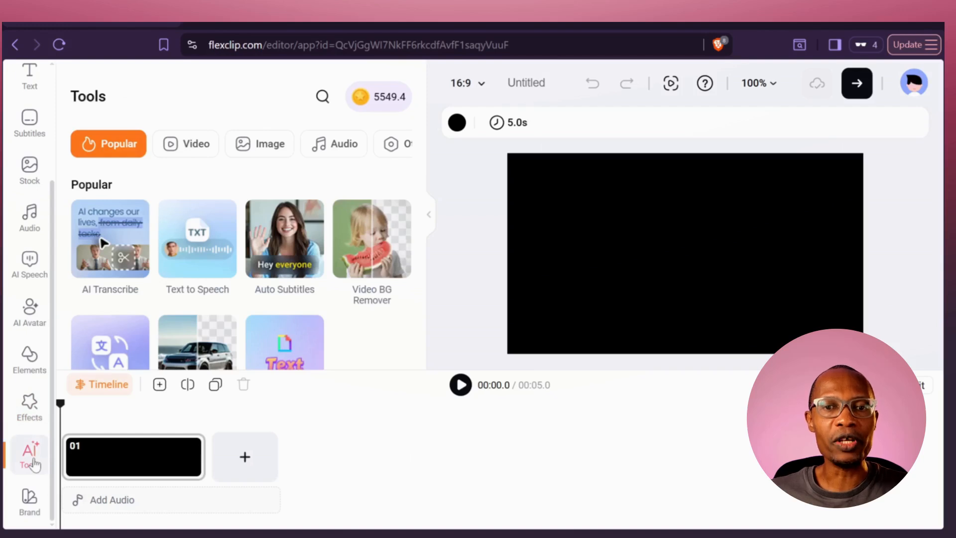
{"action": "left_click", "coordinate": [198, 144]}
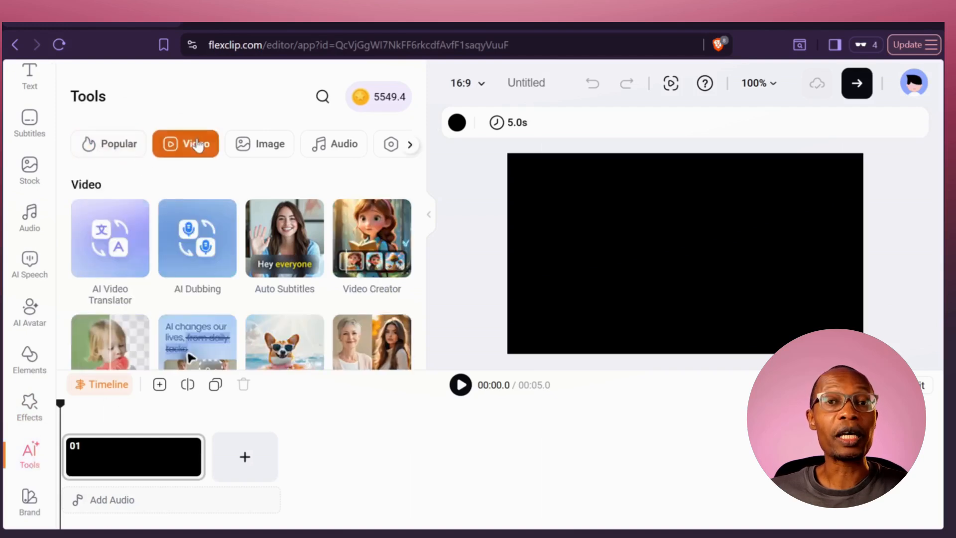
{"action": "left_click", "coordinate": [263, 150]}
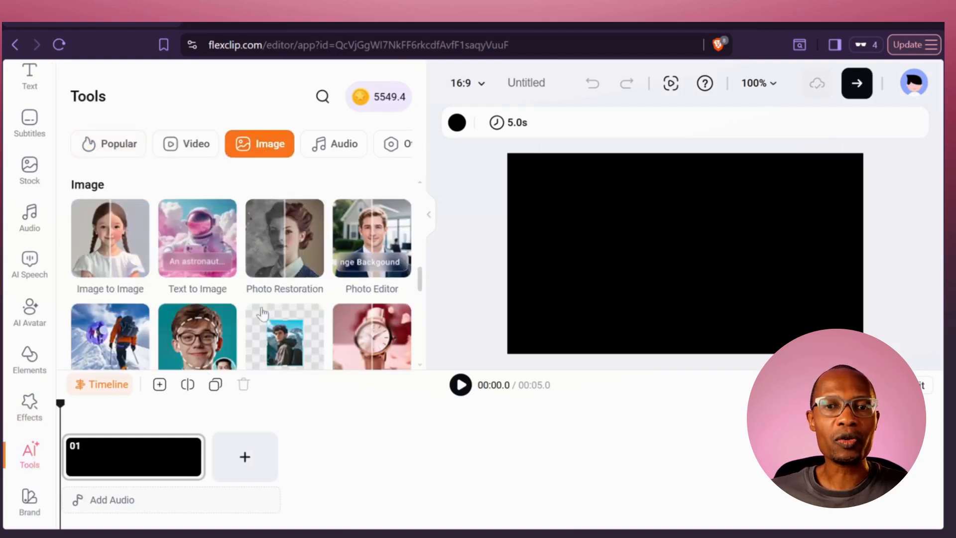
{"action": "left_click", "coordinate": [341, 158]}
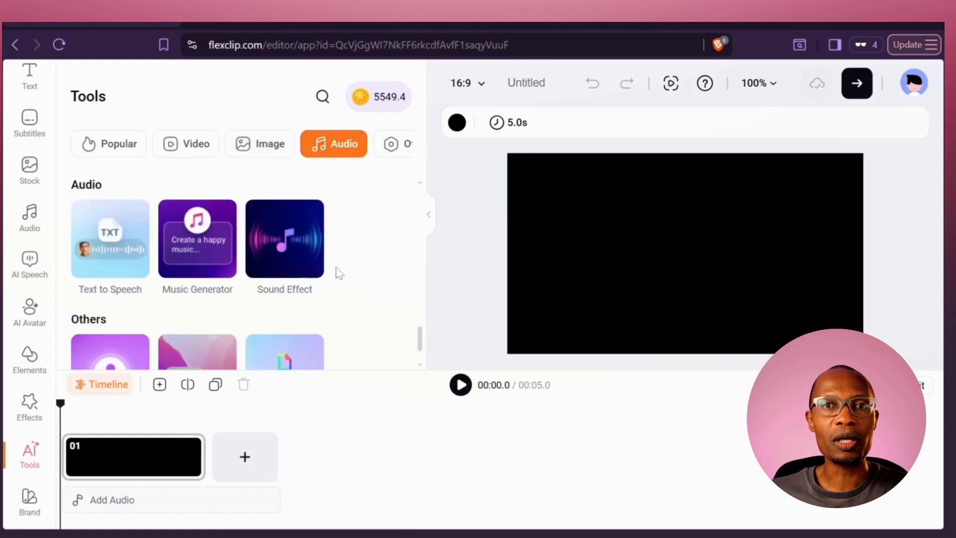
Examine the Brand Kit options for logos, text presets, fonts, colors, QR code and watermark
{"action": "left_click", "coordinate": [22, 511]}
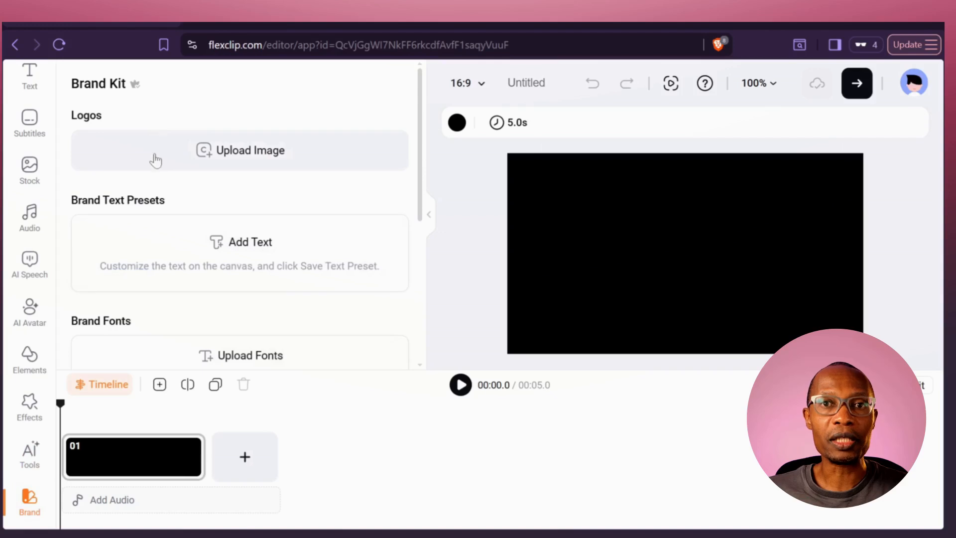
{"action": "scroll", "coordinate": [126, 244], "scroll_direction": "down", "scroll_amount": 4}
{"action": "scroll", "coordinate": [127, 244], "scroll_direction": "down", "scroll_amount": 2}
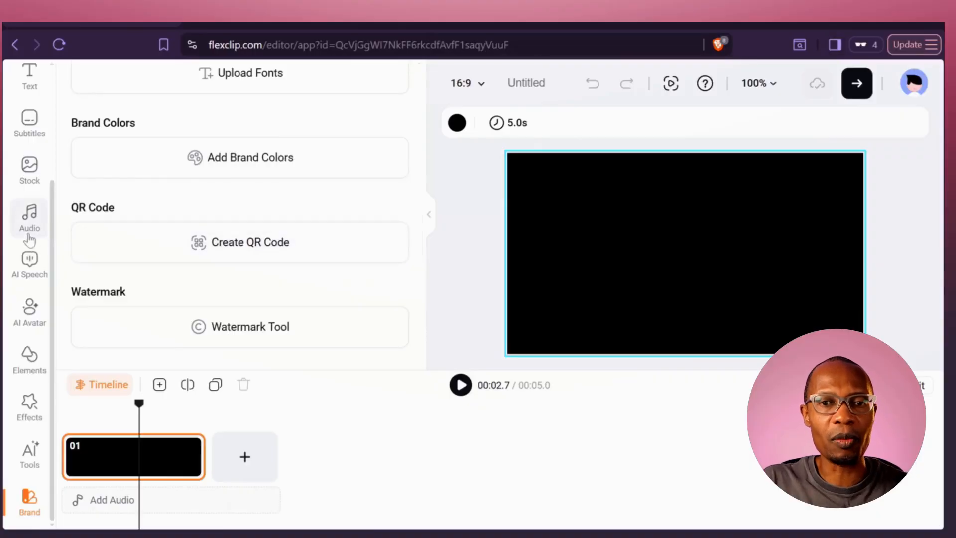
Search the stock videos for "music producer" and add the 7-second recording studio clip as the first scene
{"action": "scroll", "coordinate": [30, 234], "scroll_direction": "up", "scroll_amount": 3}
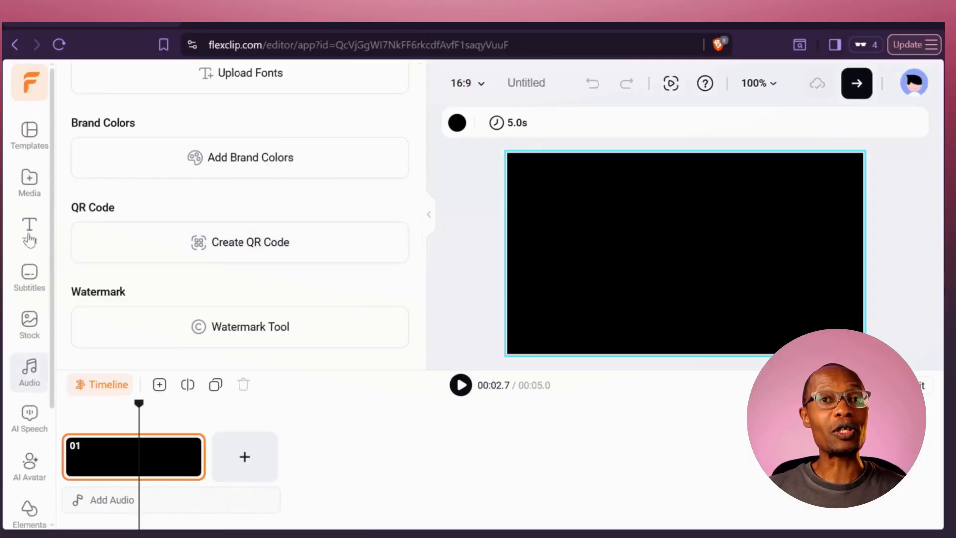
{"action": "left_click", "coordinate": [26, 317]}
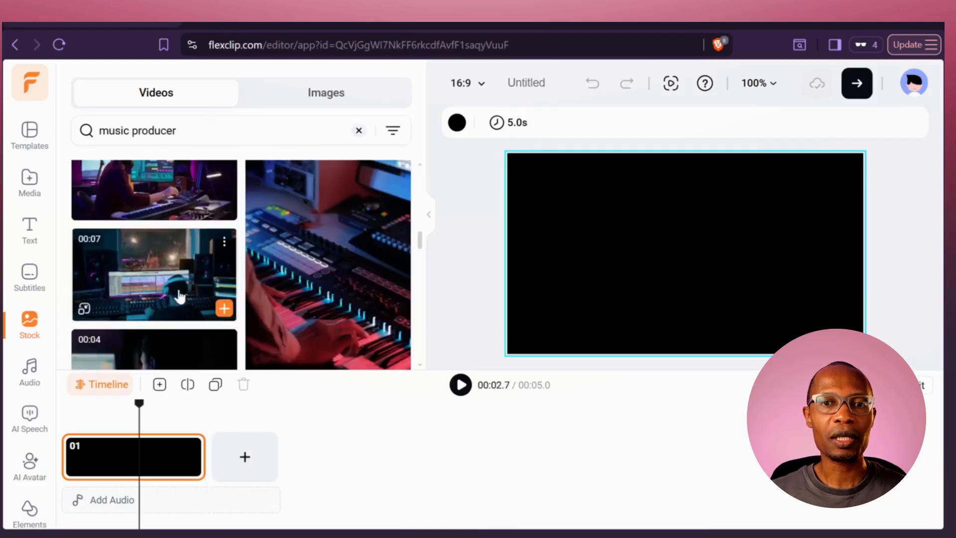
{"action": "left_click", "coordinate": [224, 309]}
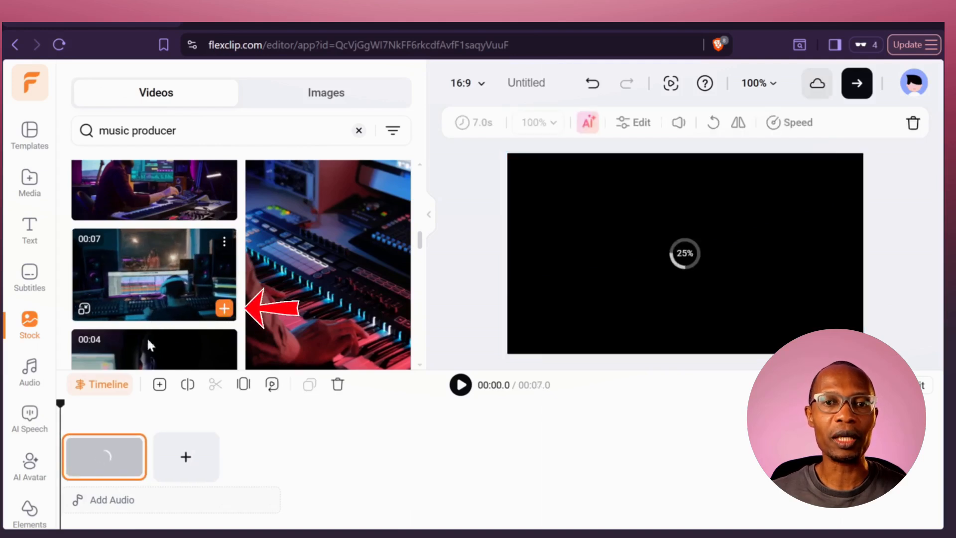
{"action": "left_click", "coordinate": [108, 419]}
Change the stock video search to "music performer"
{"action": "left_click", "coordinate": [182, 131]}
{"action": "key", "text": "BackSpace"}
{"action": "key", "text": "BackSpace"}
{"action": "key", "text": "BackSpace"}
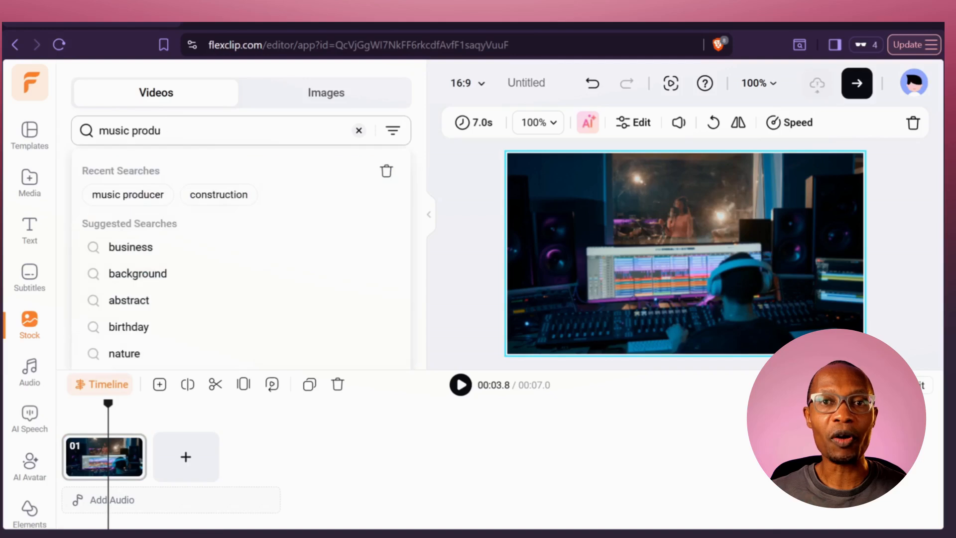
{"action": "key", "text": "BackSpace"}
{"action": "key", "text": "BackSpace"}
{"action": "key", "text": "BackSpace"}
{"action": "key", "text": "BackSpace"}
{"action": "key", "text": "Return"}
Add the 31-second silhouetted saxophonist clip as the second scene
{"action": "scroll", "coordinate": [209, 198], "scroll_direction": "down", "scroll_amount": 3}
{"action": "scroll", "coordinate": [208, 198], "scroll_direction": "down", "scroll_amount": 1}
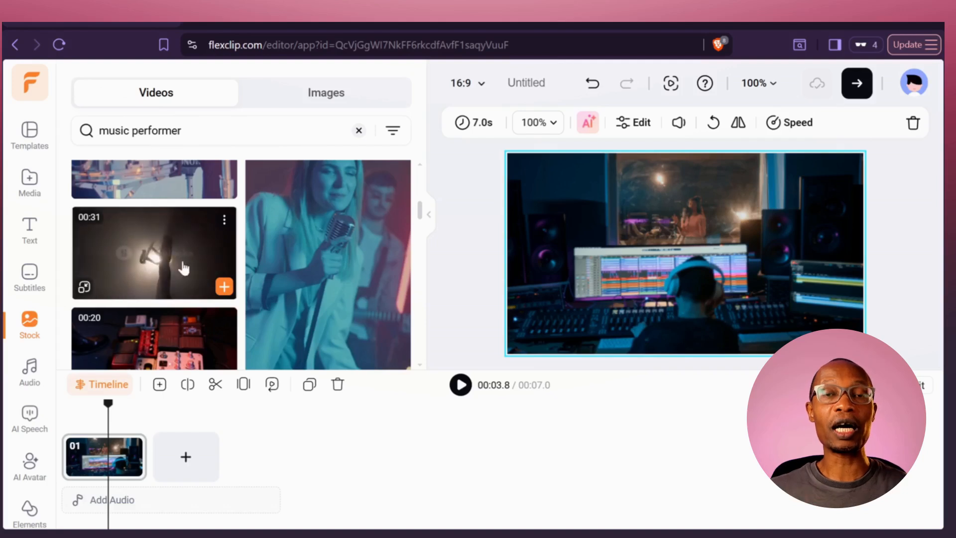
{"action": "left_click", "coordinate": [224, 287]}
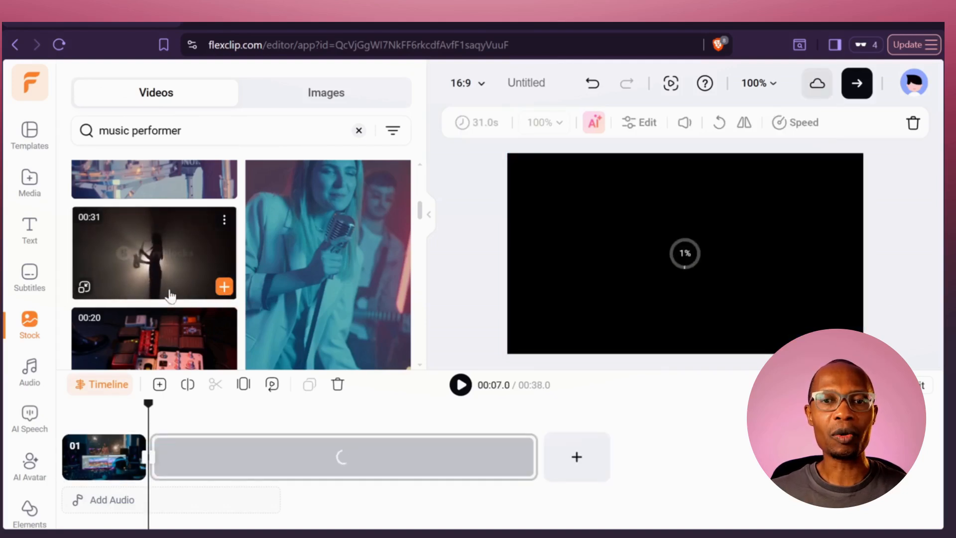
{"action": "scroll", "coordinate": [169, 296], "scroll_direction": "down", "scroll_amount": 4}
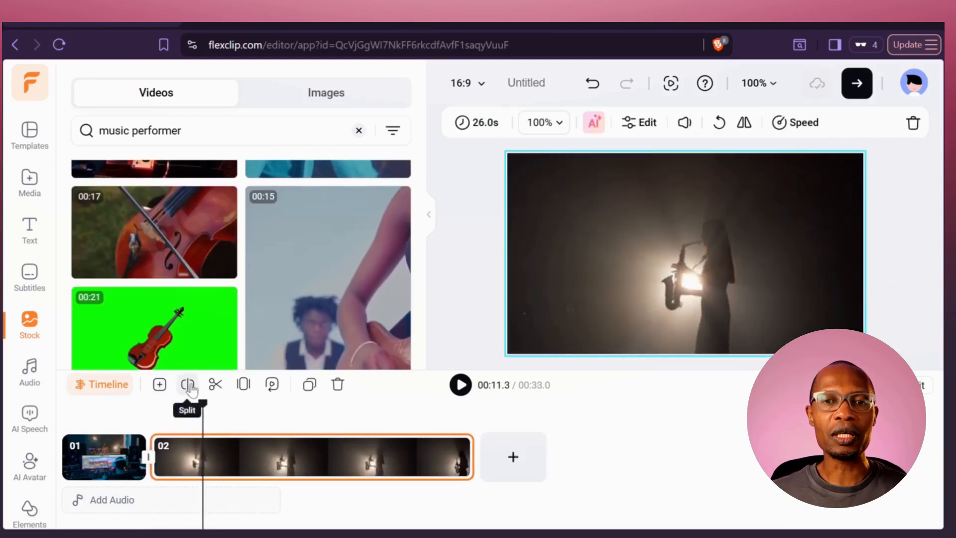
Trim the start of the saxophonist scene so it lasts 21.1 seconds
{"action": "left_click", "coordinate": [243, 385]}
{"action": "left_click_drag", "start_coordinate": [155, 472], "coordinate": [225, 463]}
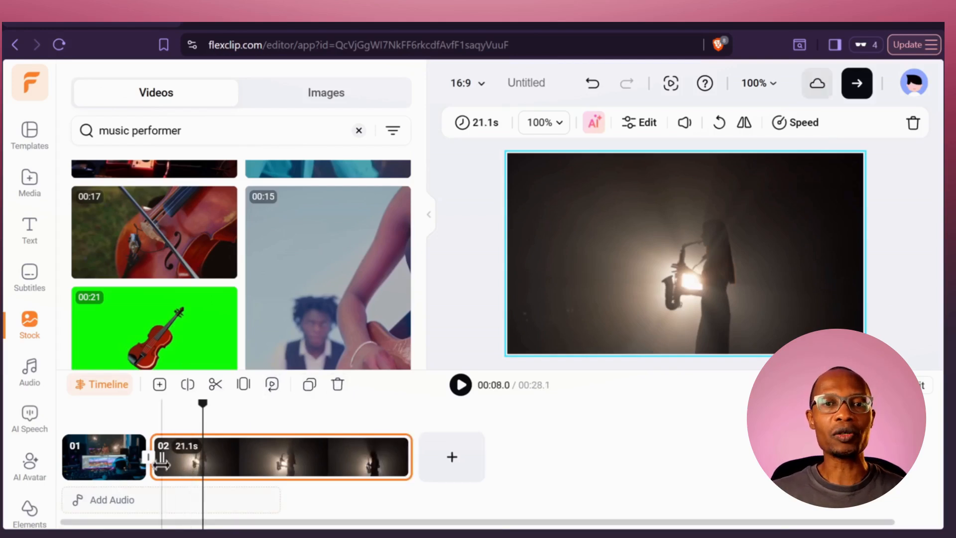
{"action": "left_click_drag", "start_coordinate": [162, 463], "coordinate": [148, 462]}
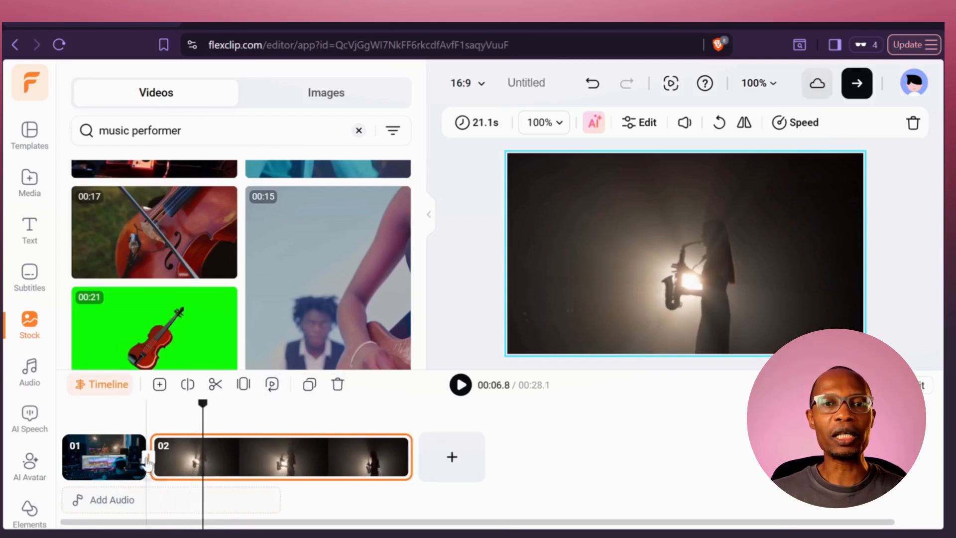
Insert the Dreamy Blue Light transition from the Light Effect category between scenes 01 and 02
{"action": "left_click", "coordinate": [147, 459]}
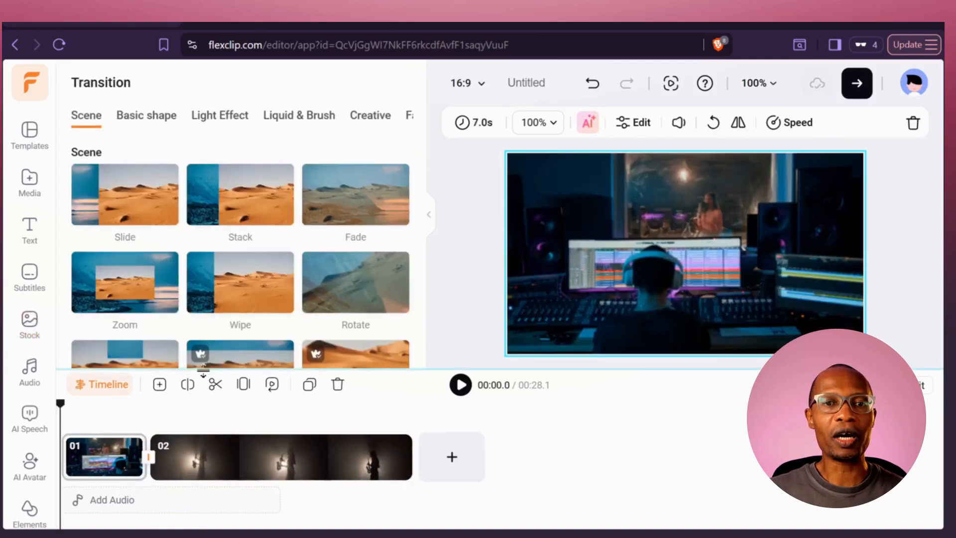
{"action": "scroll", "coordinate": [324, 239], "scroll_direction": "down", "scroll_amount": 1}
{"action": "left_click", "coordinate": [238, 125]}
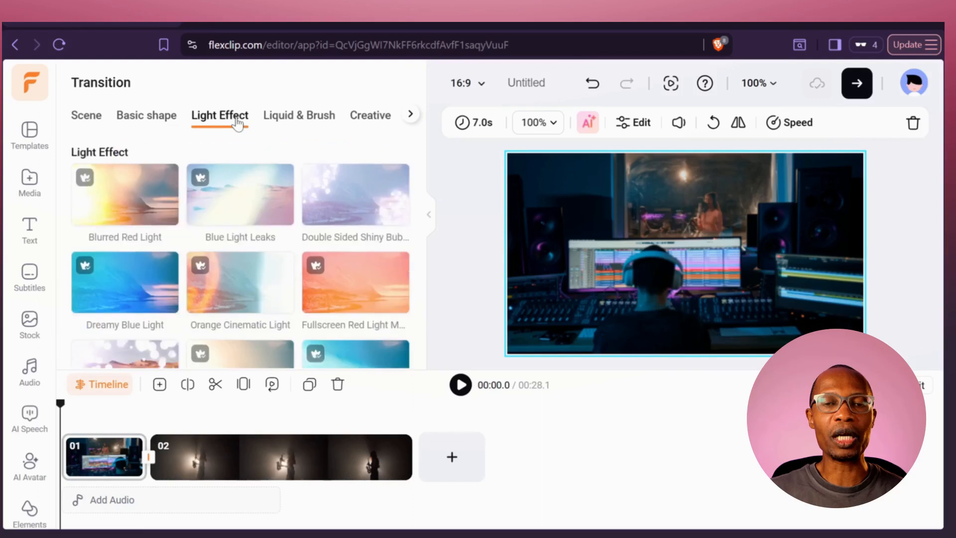
{"action": "left_click", "coordinate": [154, 294]}
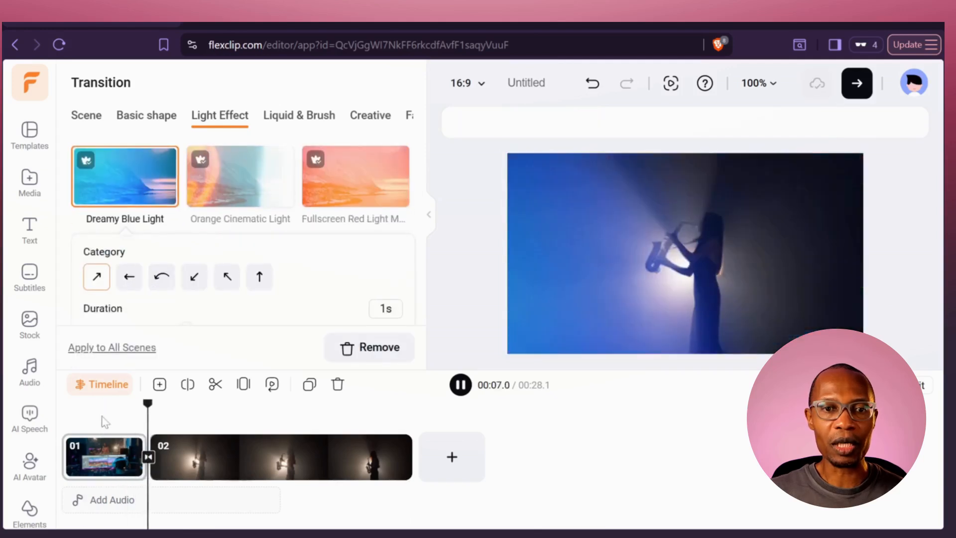
Split the saxophonist scene and delete its second part, keeping the first 4.6 seconds
{"action": "left_click", "coordinate": [200, 398]}
{"action": "left_click", "coordinate": [195, 391]}
{"action": "right_click", "coordinate": [254, 463]}
{"action": "left_click", "coordinate": [315, 464]}
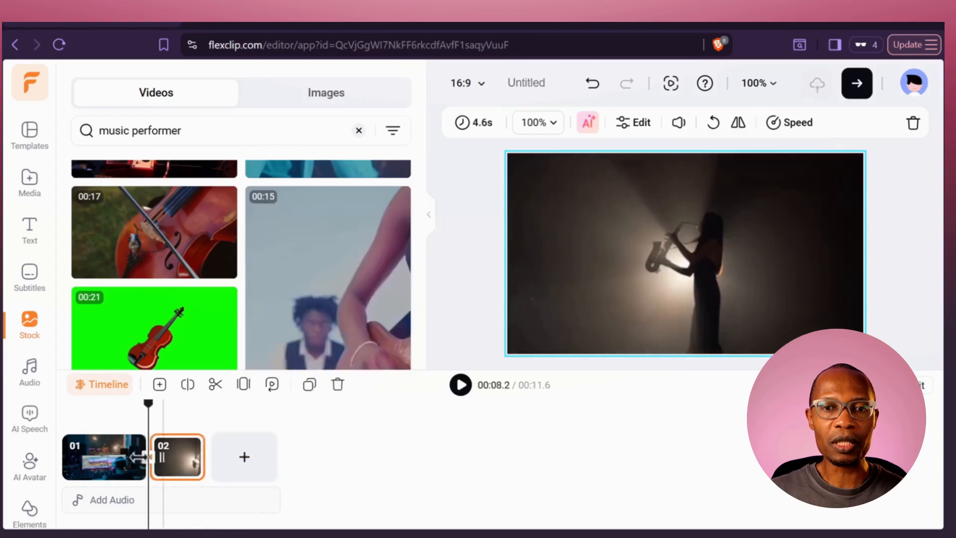
Add the 24-second stock clip of the woman dancing with headphones after scene 02
{"action": "mouse_move", "coordinate": [167, 230]}
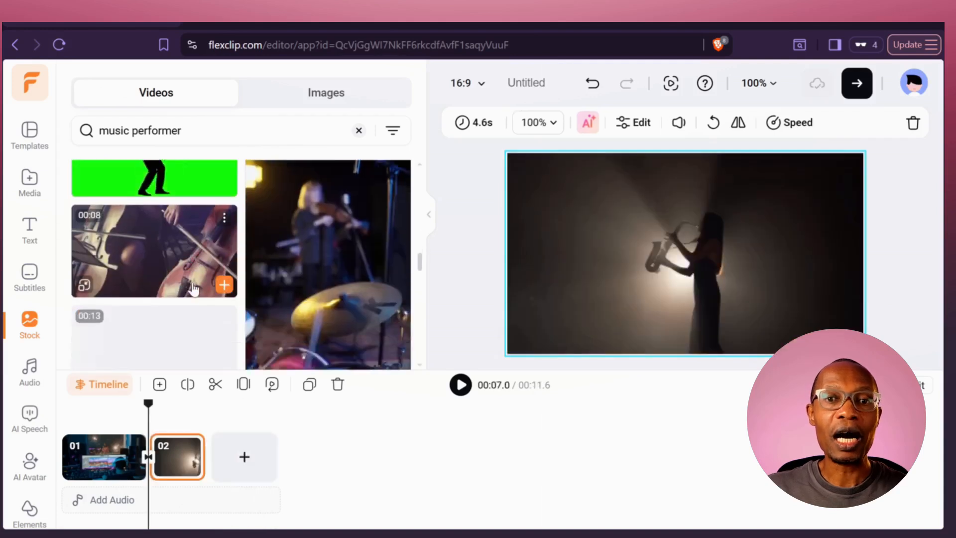
{"action": "scroll", "coordinate": [319, 222], "scroll_direction": "down", "scroll_amount": 5}
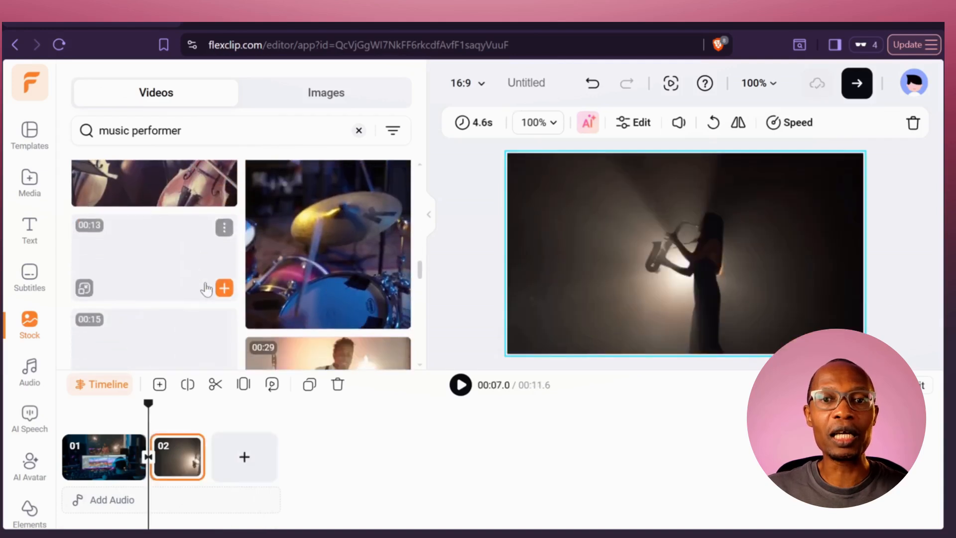
{"action": "left_click", "coordinate": [207, 418]}
{"action": "left_click", "coordinate": [224, 272]}
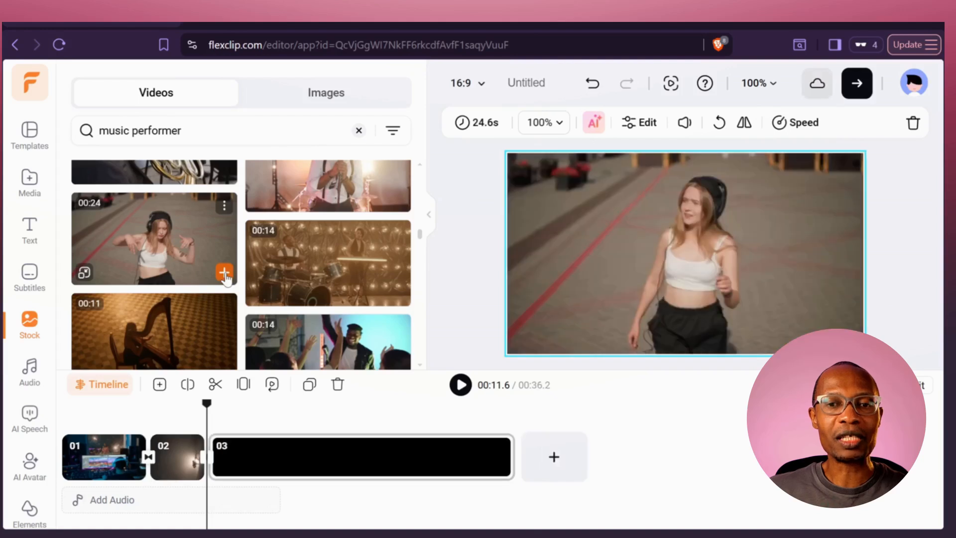
Speed up the dancing woman scene to 2x normal speed for a duration of 12.3 seconds
{"action": "key", "text": "space"}
{"action": "left_click", "coordinate": [320, 458]}
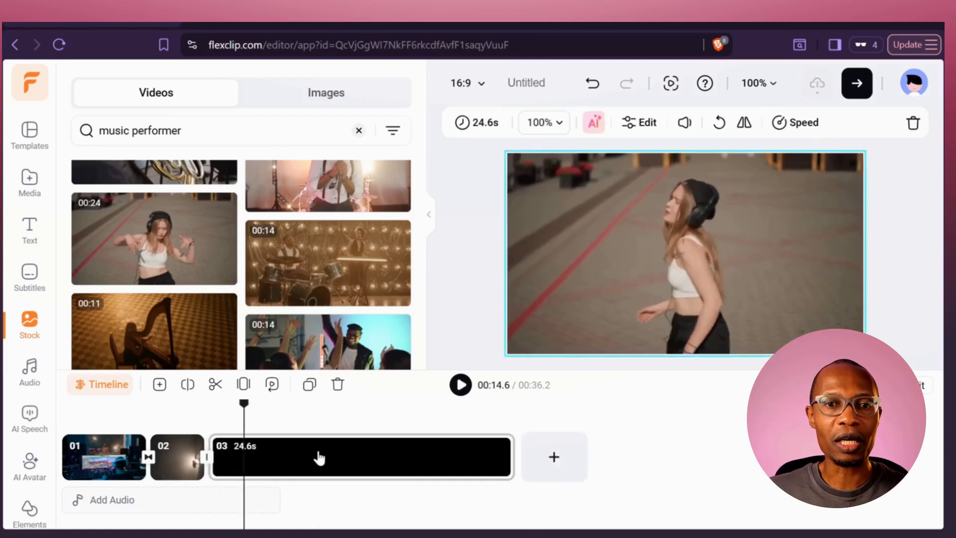
{"action": "left_click", "coordinate": [796, 123]}
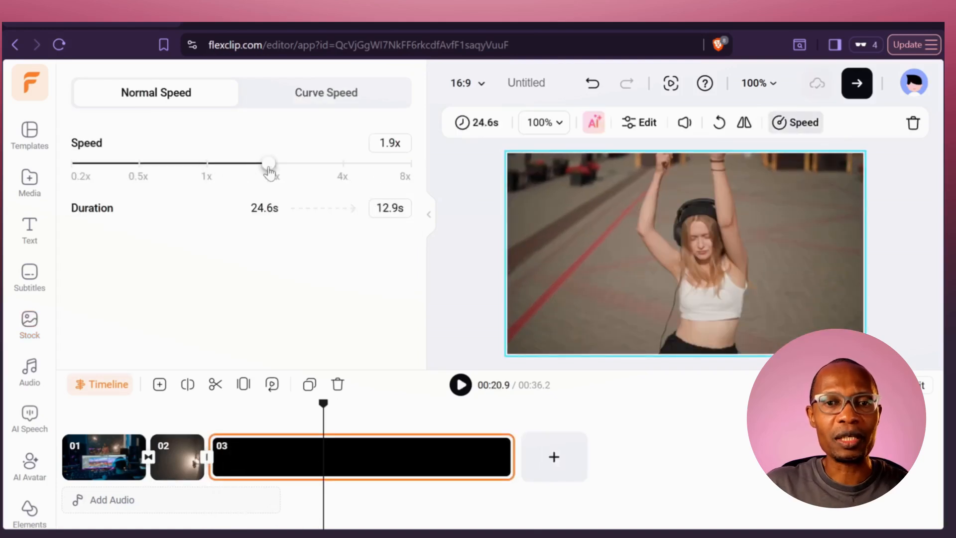
{"action": "left_click_drag", "start_coordinate": [268, 167], "coordinate": [274, 167]}
Overlay the 14-second green-screen saxophonist clip on scene 03 and enlarge it to fill the whole canvas
{"action": "left_click", "coordinate": [31, 330]}
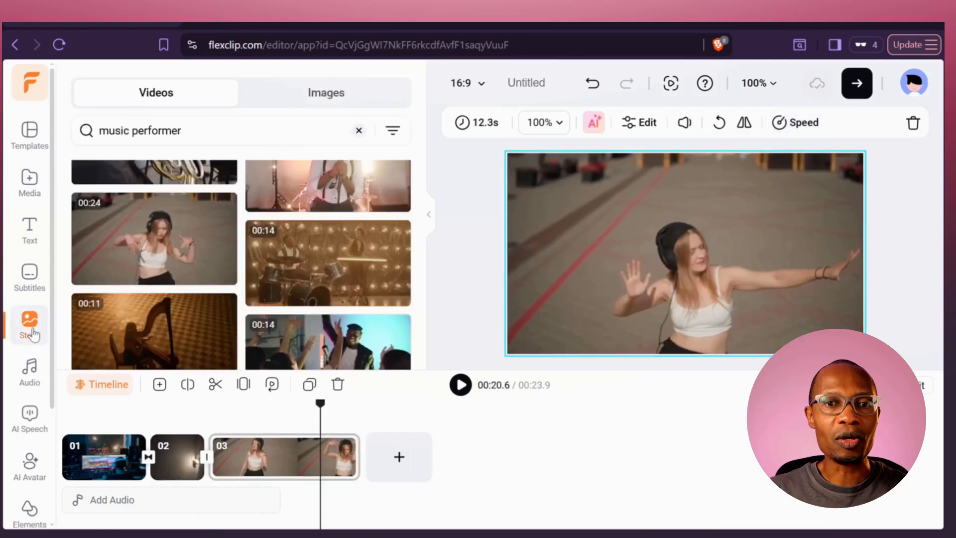
{"action": "scroll", "coordinate": [188, 247], "scroll_direction": "down", "scroll_amount": 10}
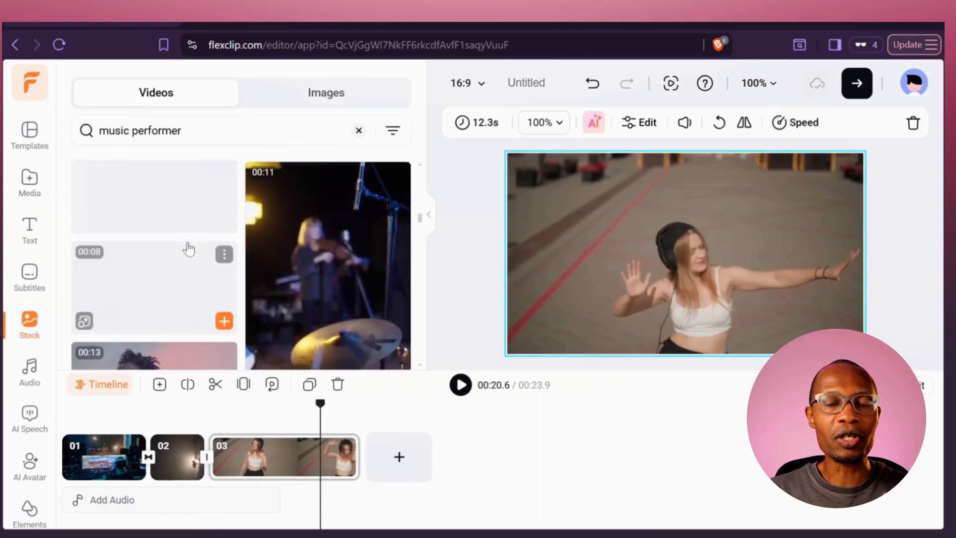
{"action": "scroll", "coordinate": [188, 248], "scroll_direction": "up", "scroll_amount": 2}
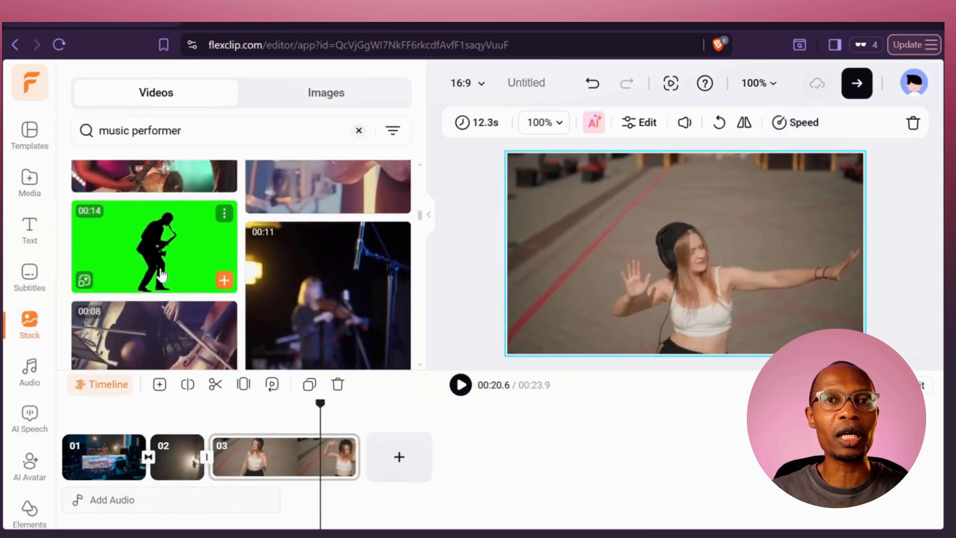
{"action": "left_click", "coordinate": [86, 282]}
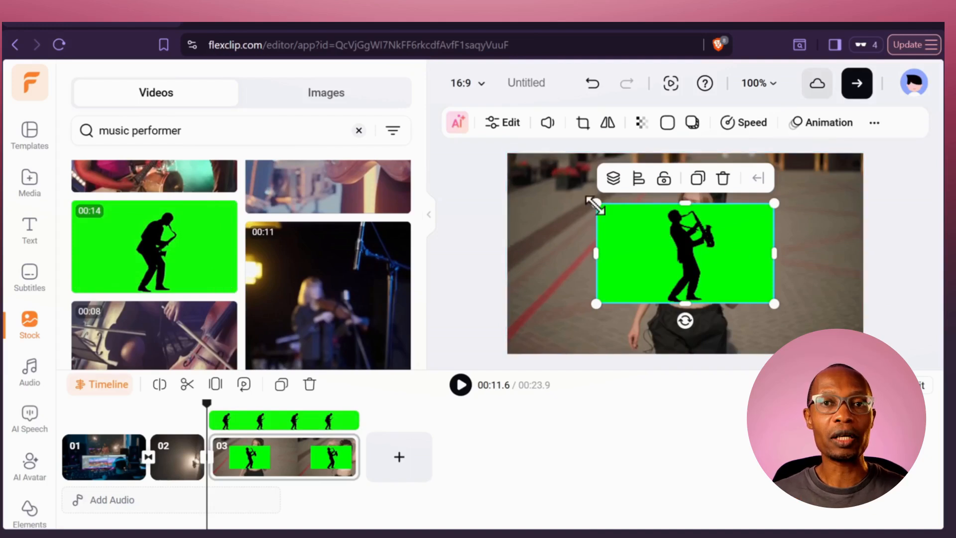
{"action": "left_click_drag", "start_coordinate": [594, 204], "coordinate": [504, 154]}
{"action": "left_click_drag", "start_coordinate": [773, 302], "coordinate": [864, 352]}
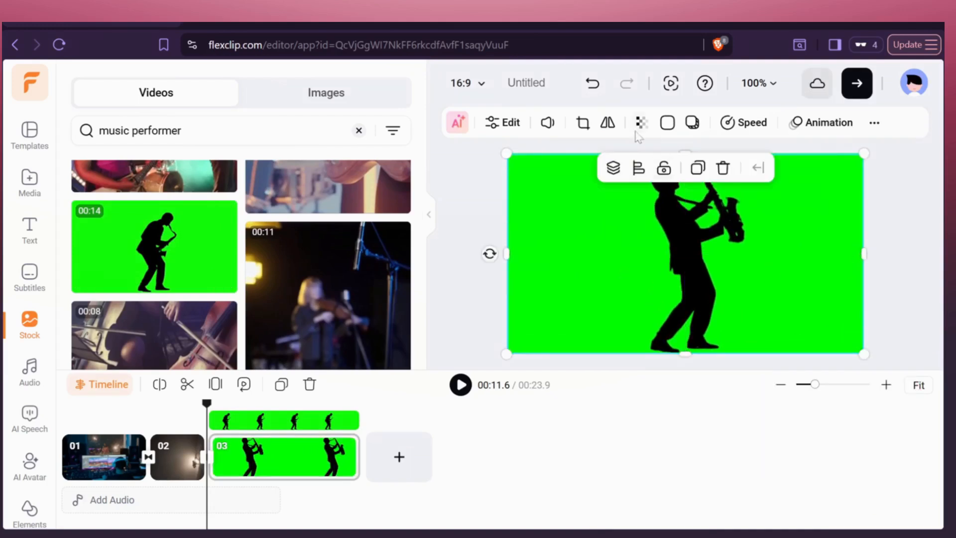
Key out the green background of the saxophonist overlay using its picked green at intensity 100, and place the silhouette left of the dancing woman
{"action": "left_click", "coordinate": [457, 122]}
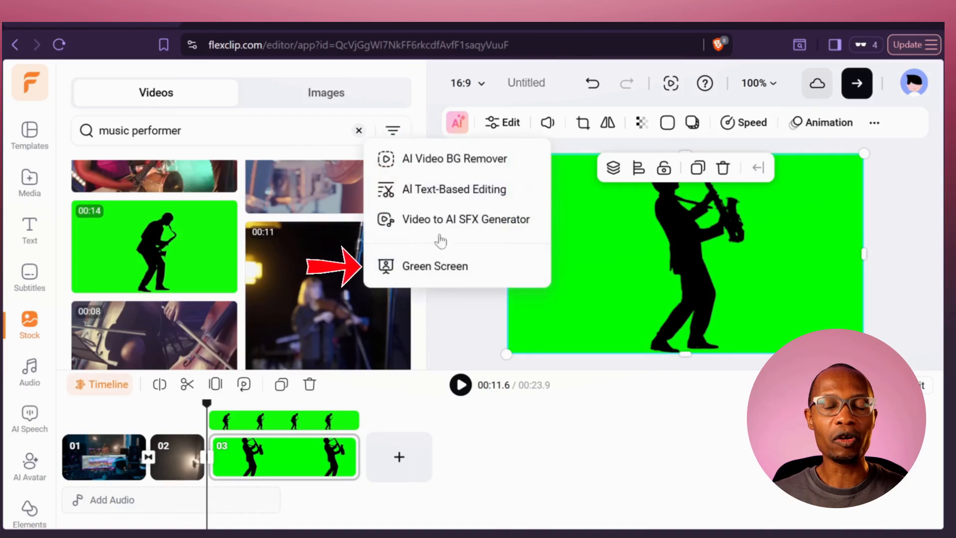
{"action": "left_click", "coordinate": [440, 265]}
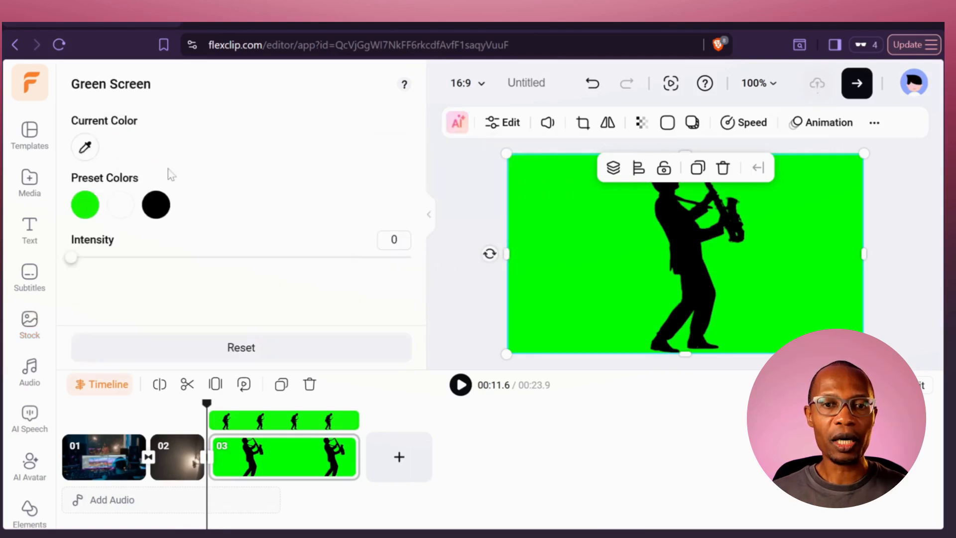
{"action": "left_click", "coordinate": [85, 146]}
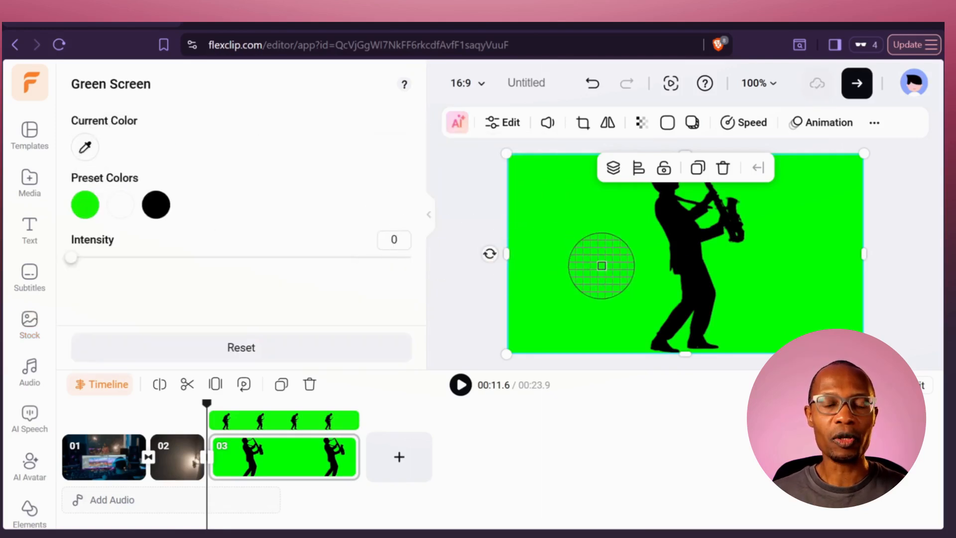
{"action": "left_click", "coordinate": [601, 266]}
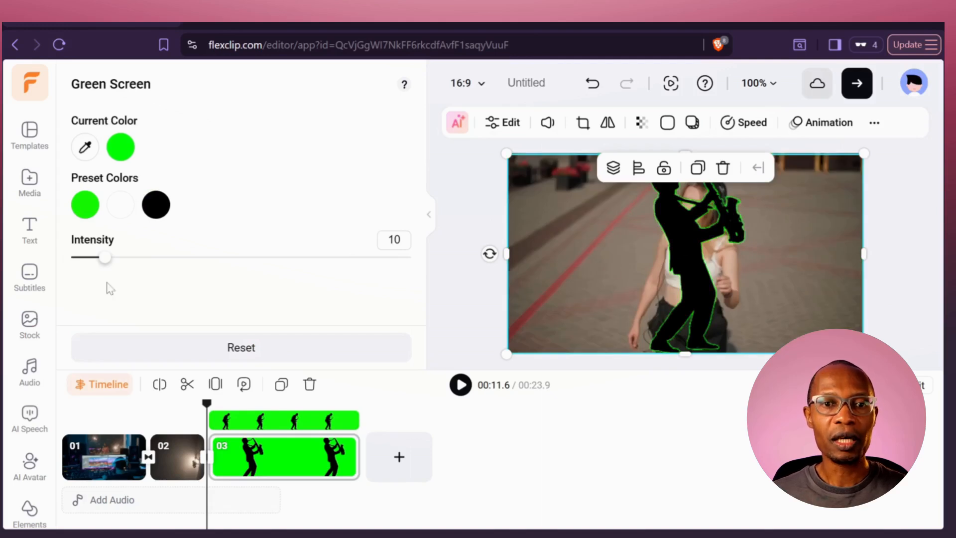
{"action": "left_click_drag", "start_coordinate": [105, 259], "coordinate": [319, 263]}
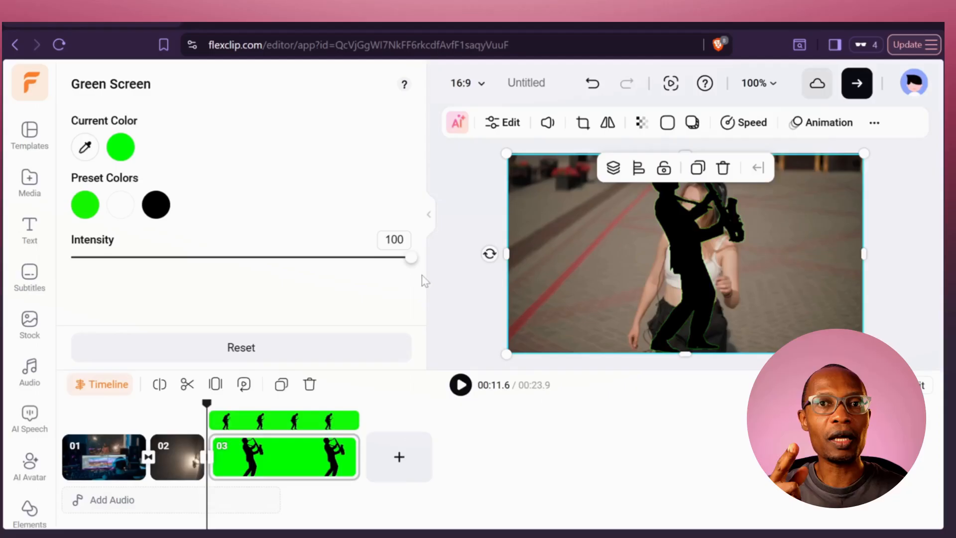
{"action": "left_click_drag", "start_coordinate": [650, 283], "coordinate": [595, 263]}
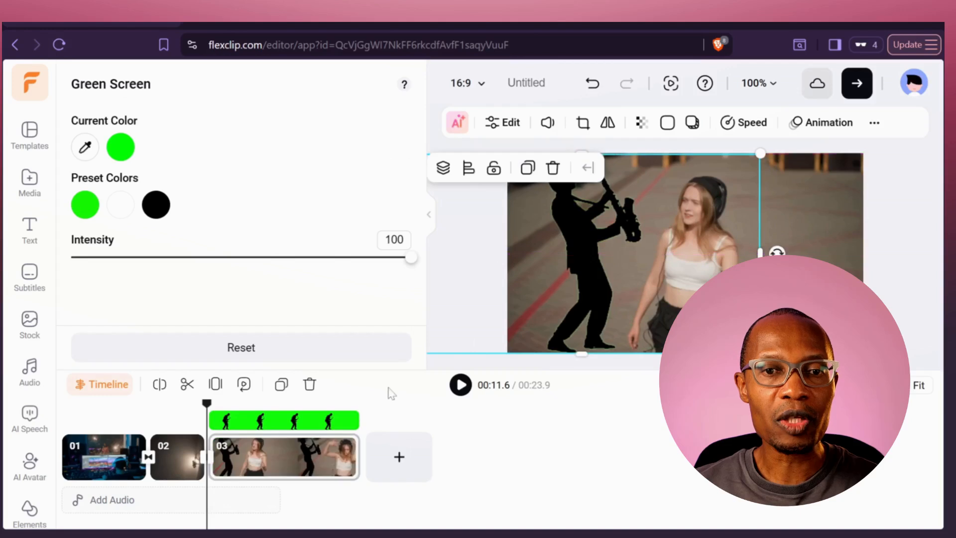
Duplicate the keyed saxophonist in scene 3, placing the copy on the dancer's other side and flipping it horizontally
{"action": "left_click", "coordinate": [118, 385]}
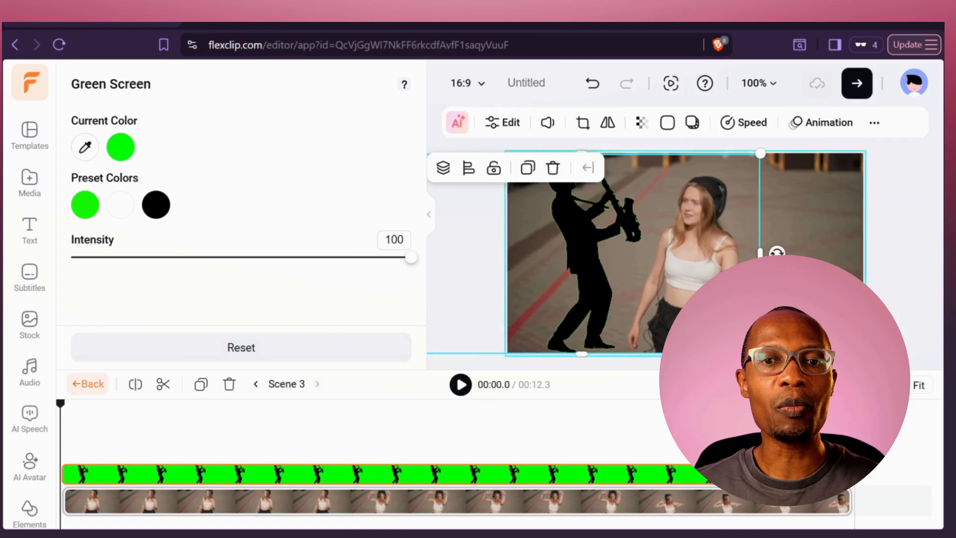
{"action": "left_click", "coordinate": [412, 477]}
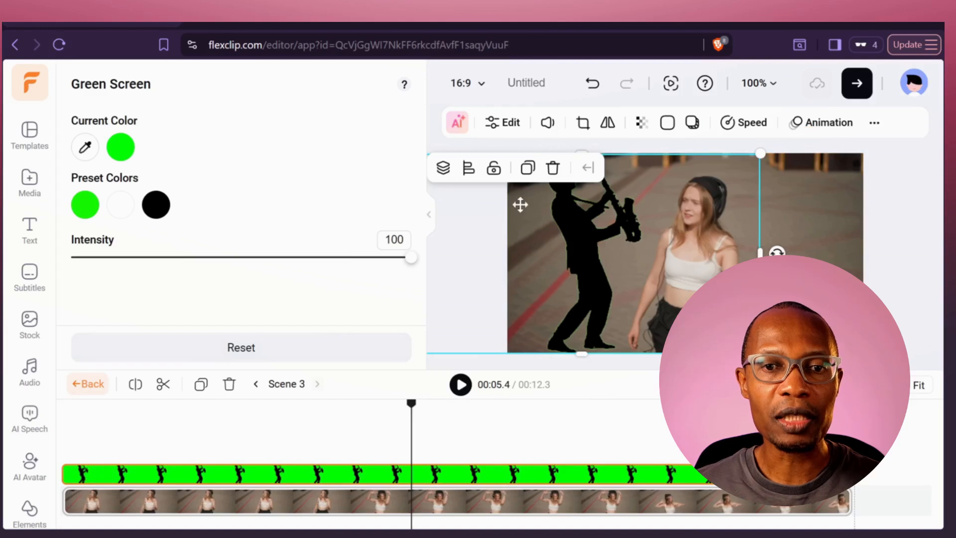
{"action": "left_click", "coordinate": [528, 168]}
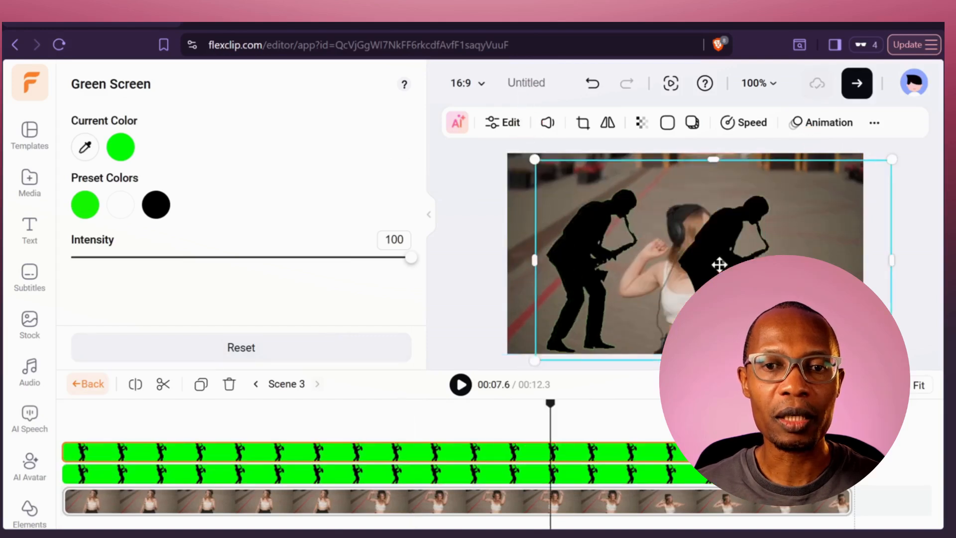
{"action": "left_click_drag", "start_coordinate": [719, 265], "coordinate": [807, 265]}
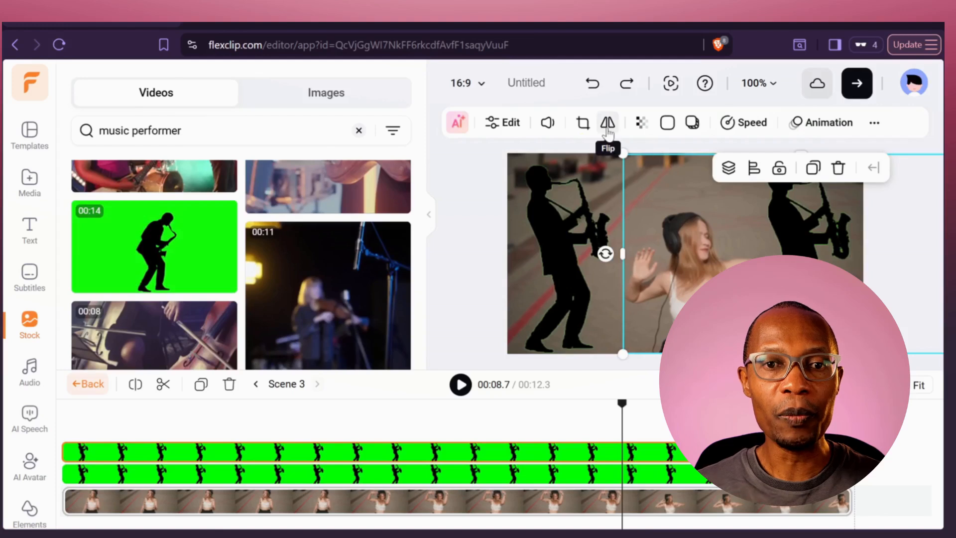
{"action": "left_click", "coordinate": [607, 124]}
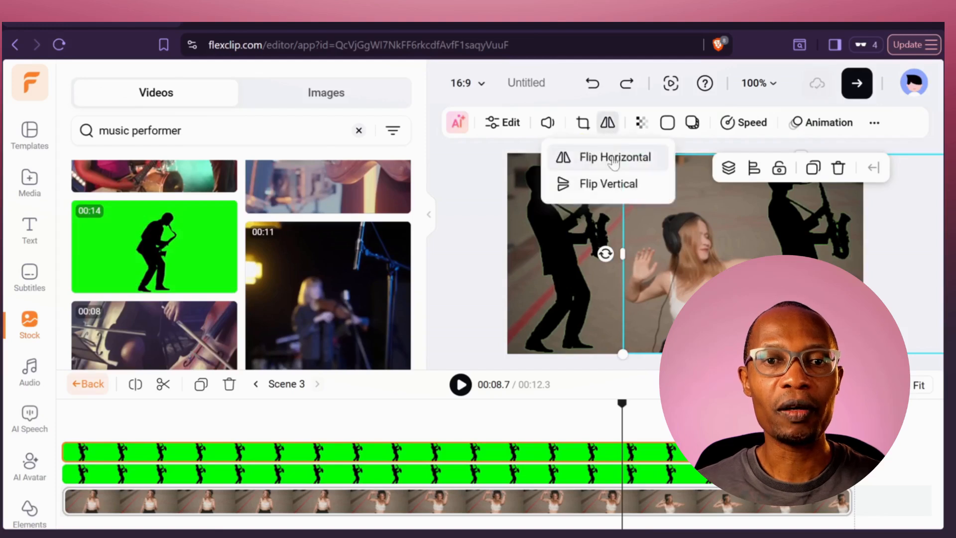
{"action": "left_click", "coordinate": [608, 157]}
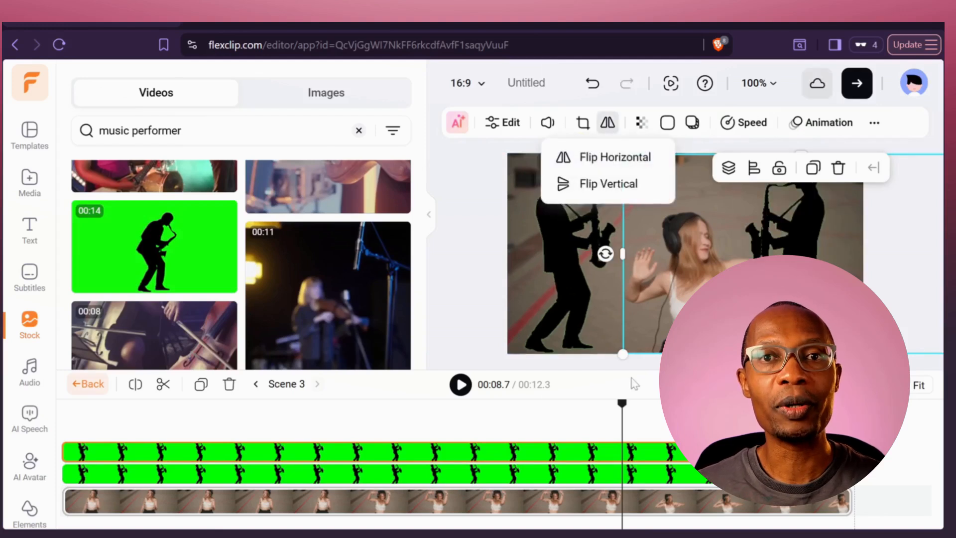
Search the audio library for high energy saxophone jazz and add the track Big Band Jazz Swing Mania under the scenes
{"action": "left_click", "coordinate": [92, 500]}
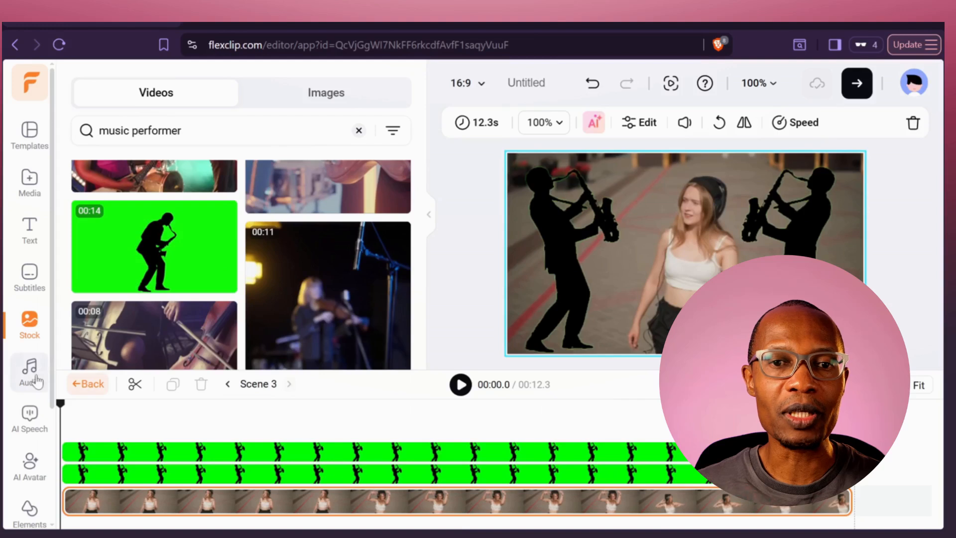
{"action": "left_click", "coordinate": [35, 380]}
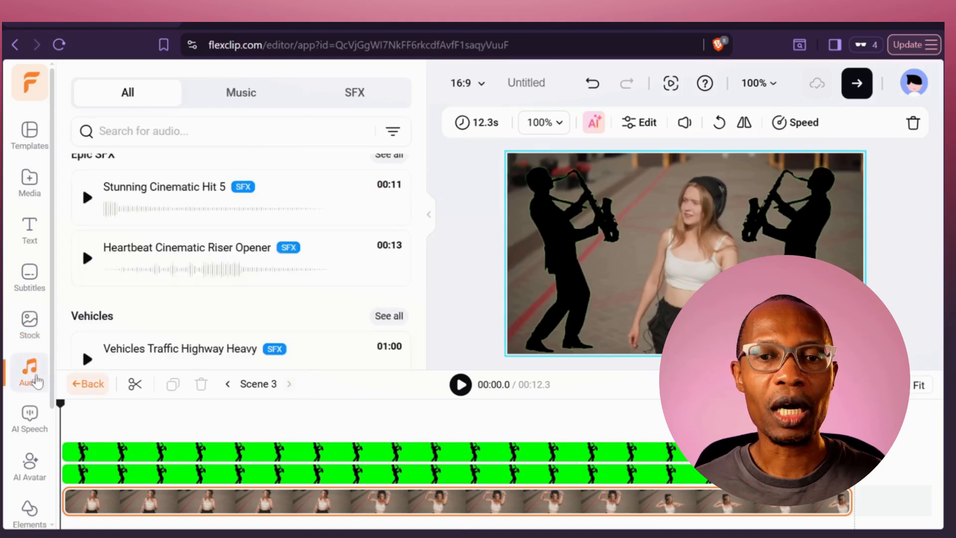
{"action": "left_click", "coordinate": [185, 131]}
{"action": "type", "text": "high energy saxophone jaz"}
{"action": "key", "text": "Return"}
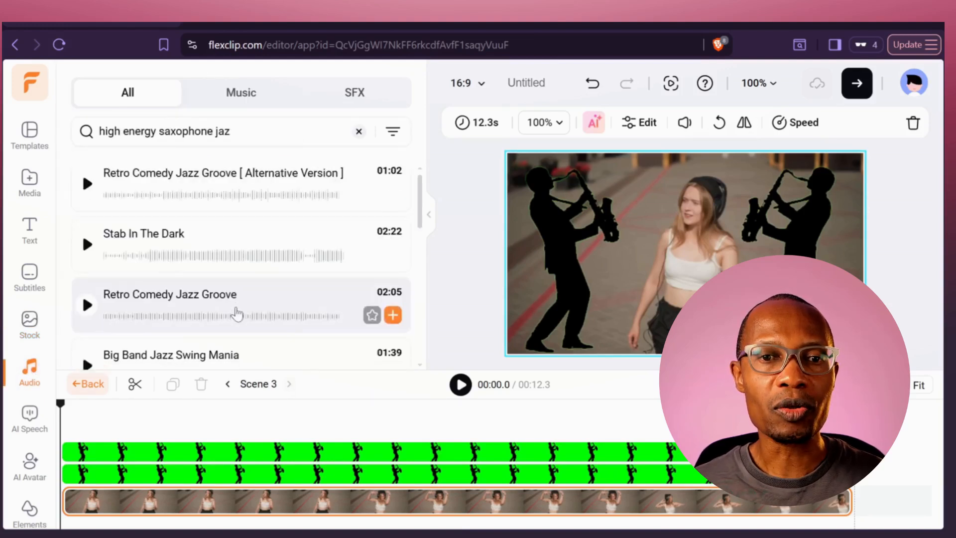
{"action": "scroll", "coordinate": [125, 323], "scroll_direction": "down", "scroll_amount": 1}
{"action": "left_click", "coordinate": [89, 305]}
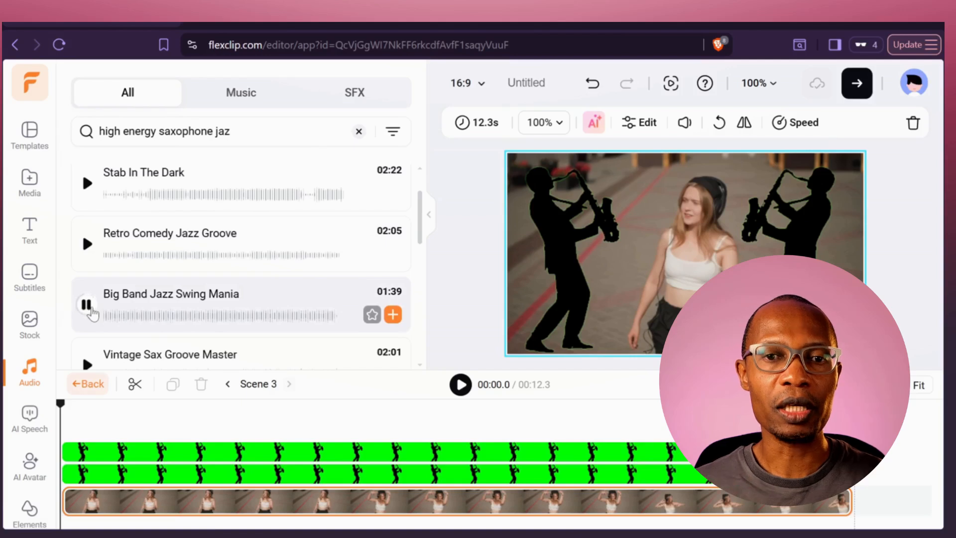
{"action": "left_click", "coordinate": [88, 244]}
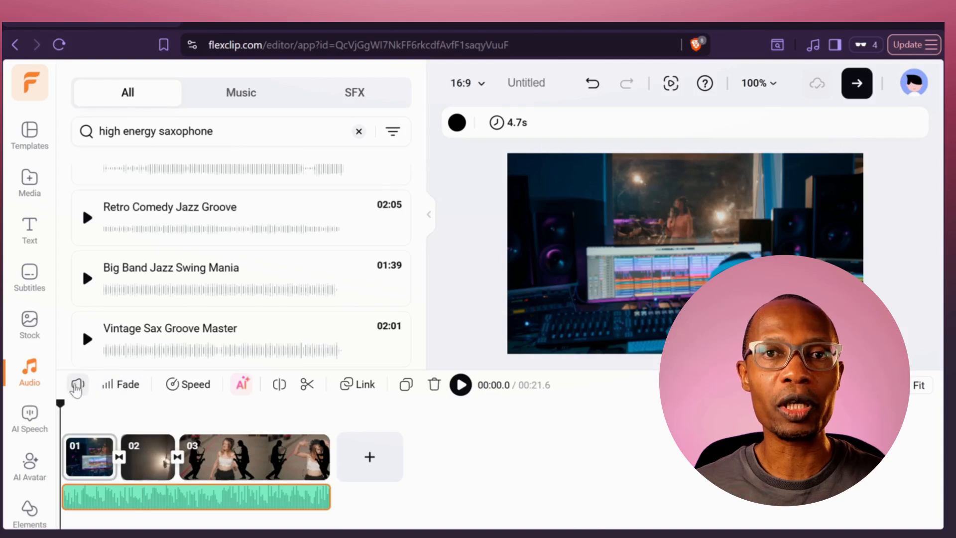
{"action": "left_click", "coordinate": [76, 386]}
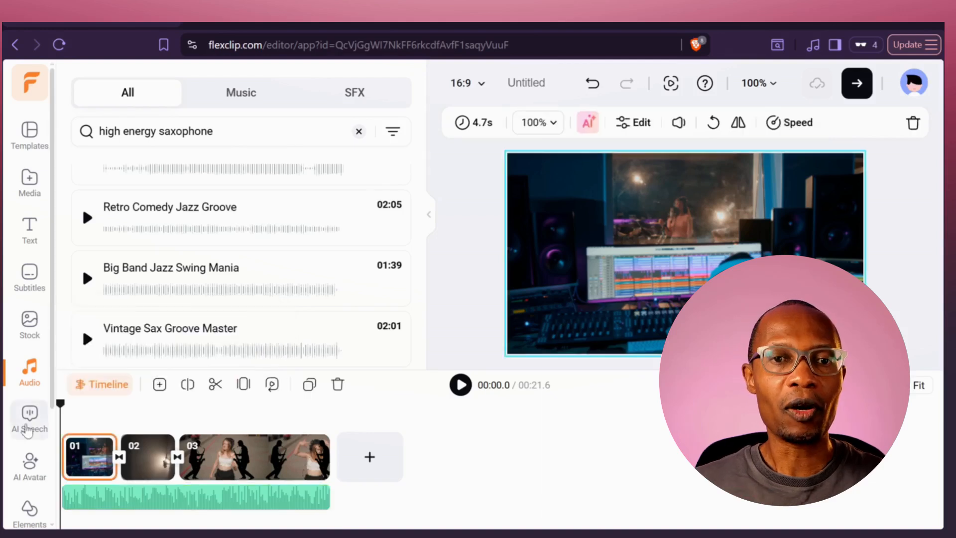
Start creating a voice clone for AI text to speech and upload the sample MP3 voice recording
{"action": "left_click", "coordinate": [27, 429]}
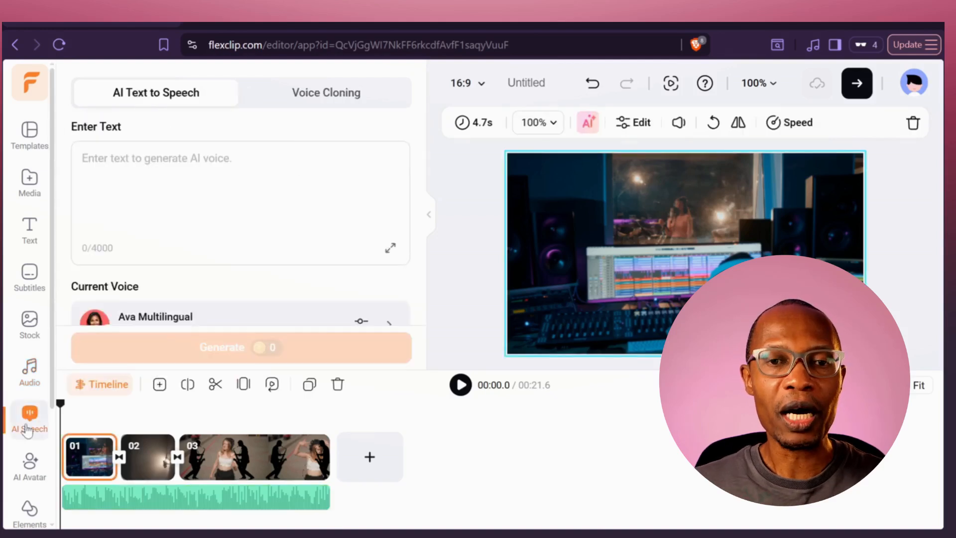
{"action": "scroll", "coordinate": [184, 248], "scroll_direction": "down", "scroll_amount": 1}
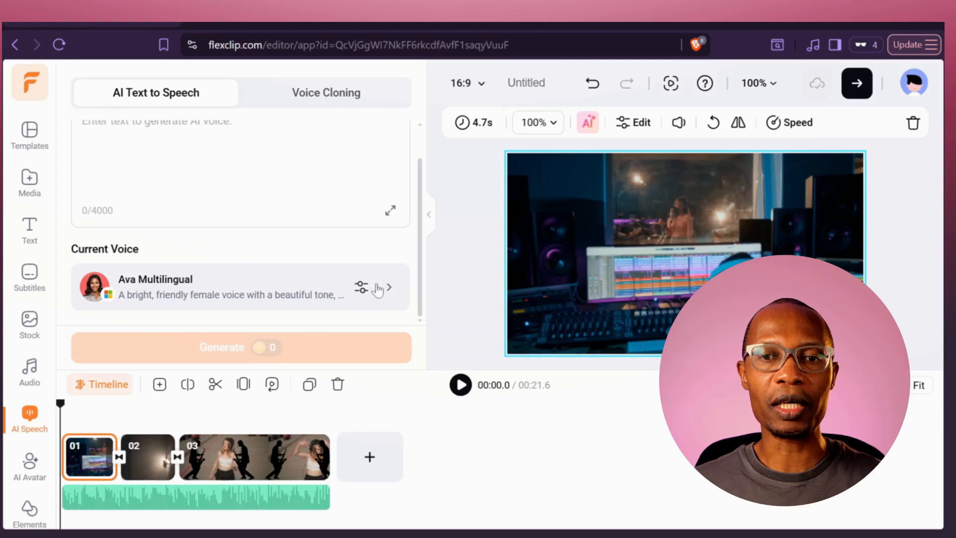
{"action": "left_click", "coordinate": [388, 287]}
{"action": "mouse_move", "coordinate": [82, 304]}
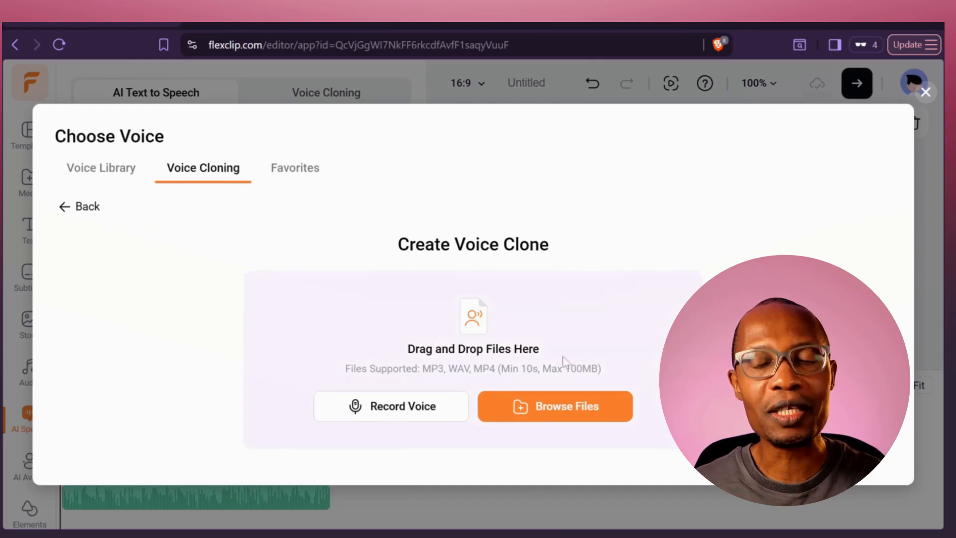
{"action": "left_click", "coordinate": [555, 405]}
{"action": "left_click", "coordinate": [143, 106]}
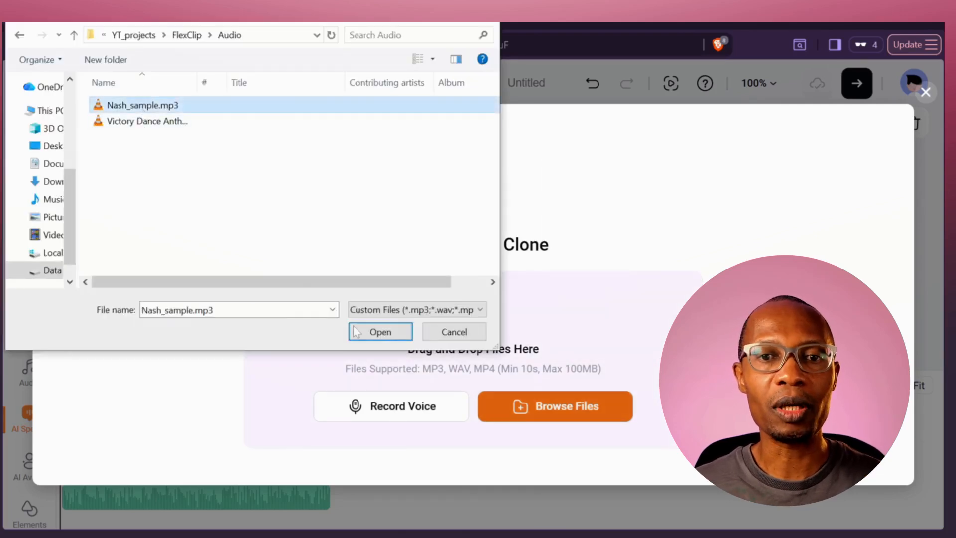
{"action": "left_click", "coordinate": [380, 331]}
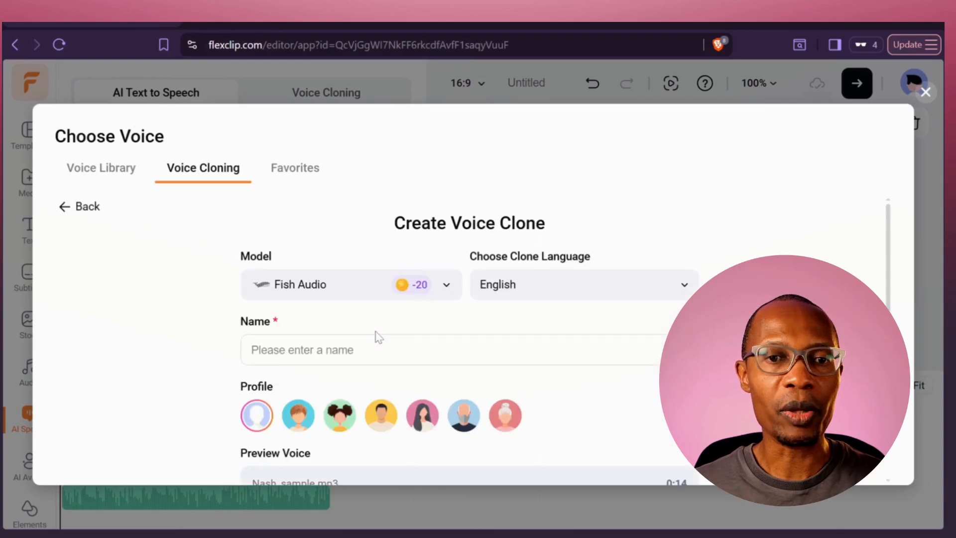
Create the English voice clone with the Qwen model, a custom AI avatar name and the profile picture of the girl with hair buns
{"action": "left_click", "coordinate": [456, 292]}
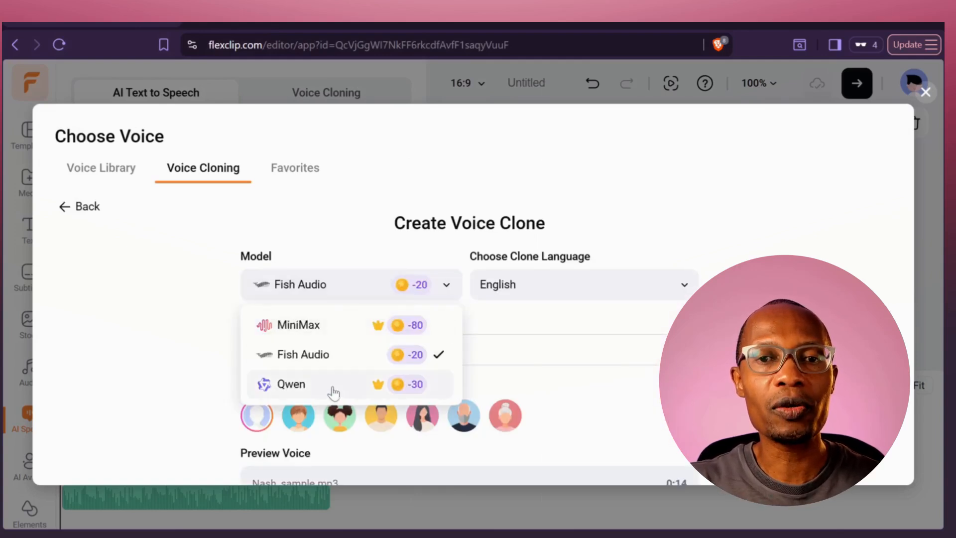
{"action": "left_click", "coordinate": [331, 386]}
{"action": "left_click", "coordinate": [339, 409]}
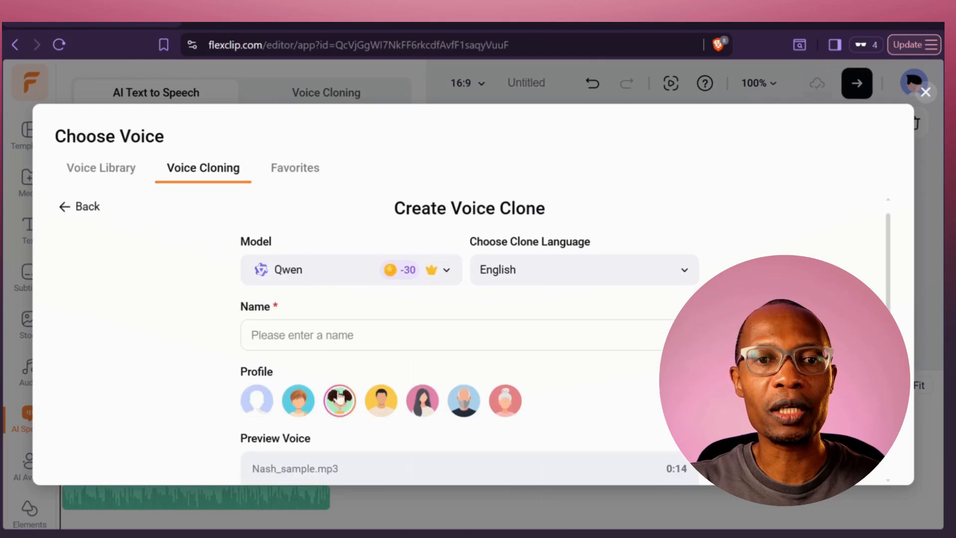
{"action": "scroll", "coordinate": [329, 354], "scroll_direction": "up", "scroll_amount": 1}
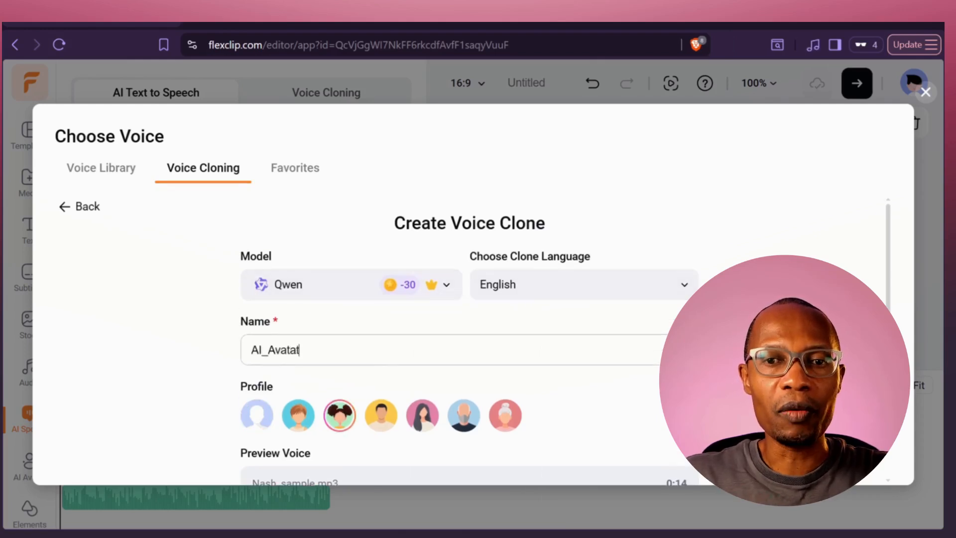
{"action": "type", "text": "ash"}
{"action": "scroll", "coordinate": [232, 358], "scroll_direction": "down", "scroll_amount": 3}
{"action": "left_click", "coordinate": [440, 449]}
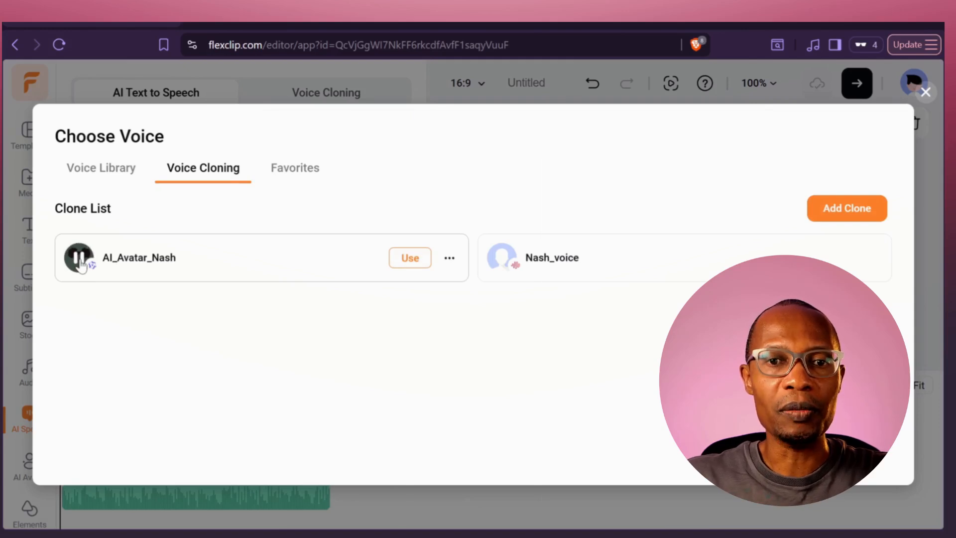
Generate speech with the new cloned voice from "Every song now either goes viral or dies trying—there's no middle ground, just like my attention span"
{"action": "left_click", "coordinate": [410, 259]}
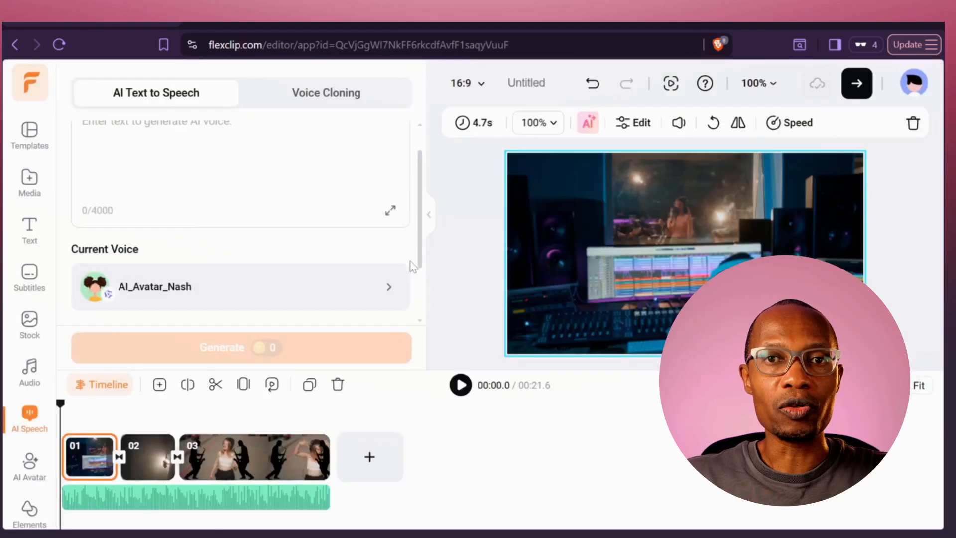
{"action": "type", "text": "Every song now either goes viral or dies trying—there's no middle ground, just like my attention span"}
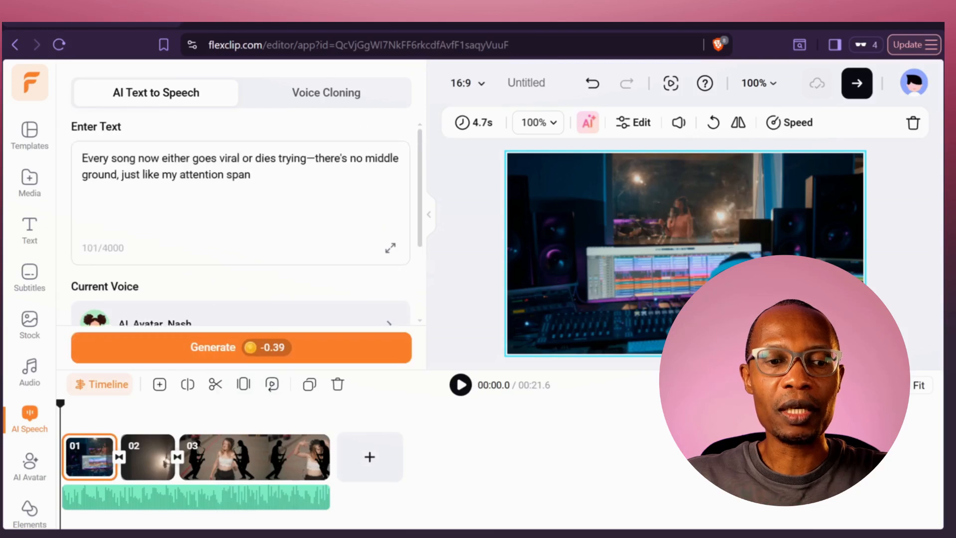
{"action": "left_click", "coordinate": [172, 354]}
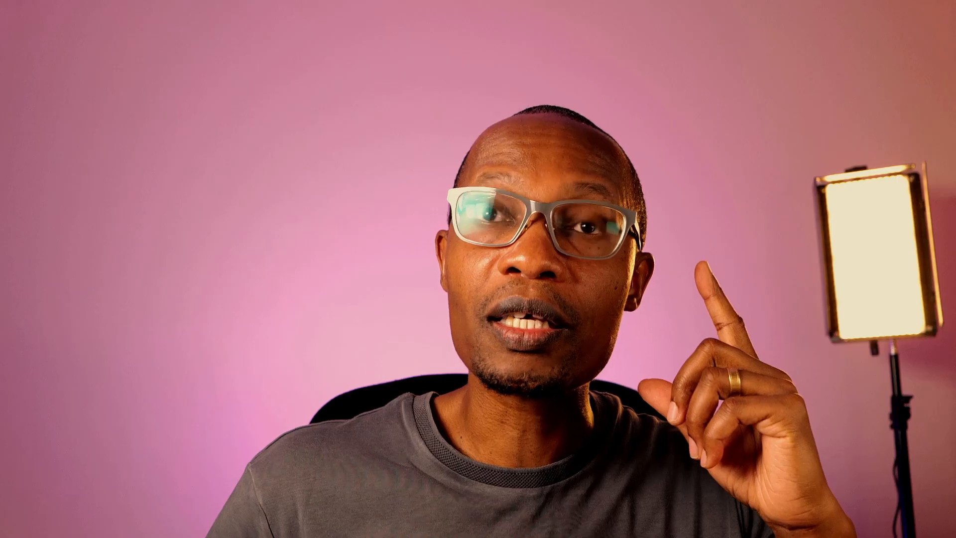
Preview the generated speech, save it to the project media and show the media files
{"action": "left_click", "coordinate": [89, 289]}
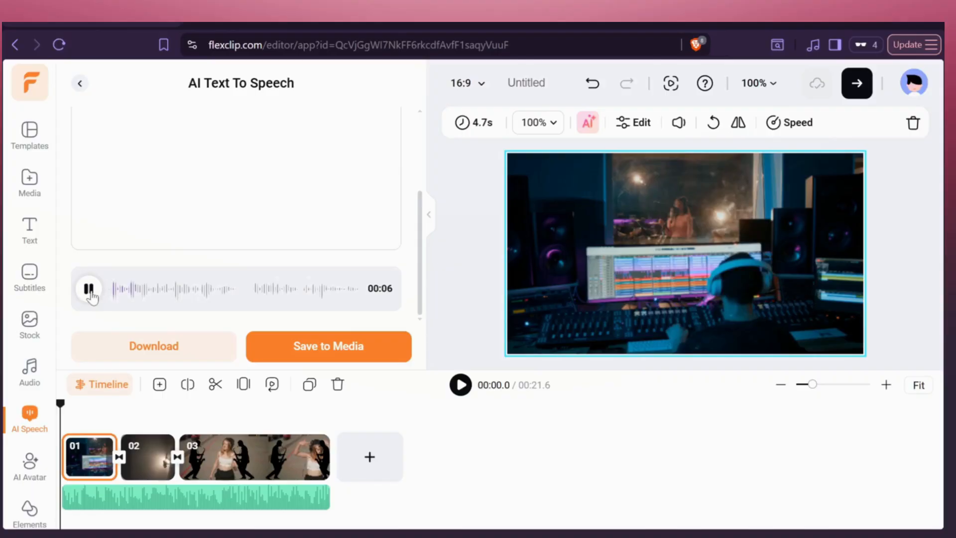
{"action": "left_click", "coordinate": [89, 288]}
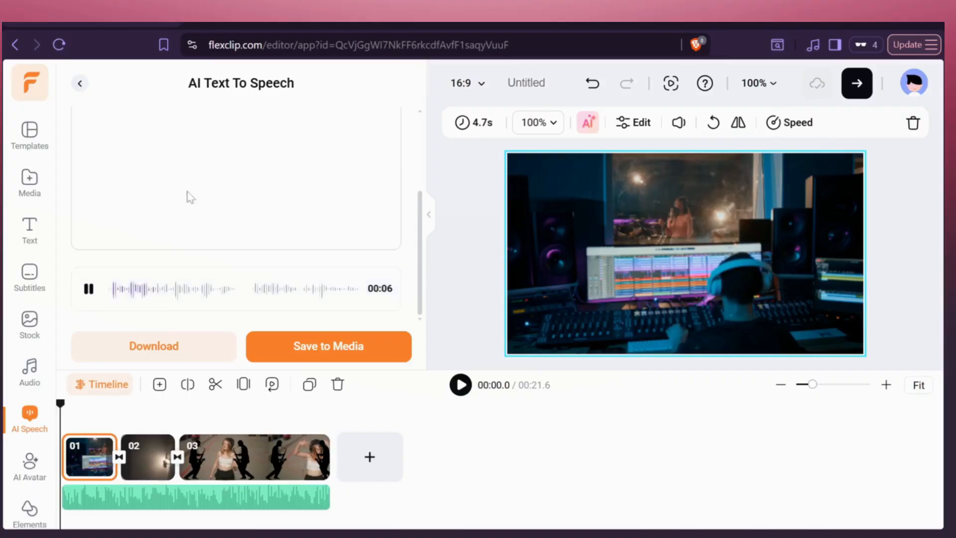
{"action": "scroll", "coordinate": [188, 196], "scroll_direction": "up", "scroll_amount": 3}
{"action": "scroll", "coordinate": [190, 198], "scroll_direction": "down", "scroll_amount": 3}
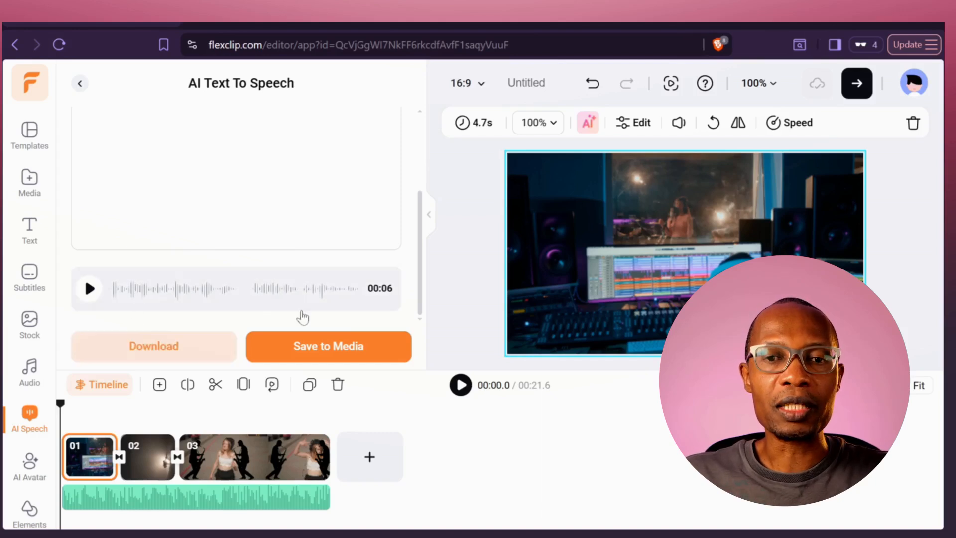
{"action": "left_click", "coordinate": [291, 349]}
{"action": "left_click", "coordinate": [380, 332]}
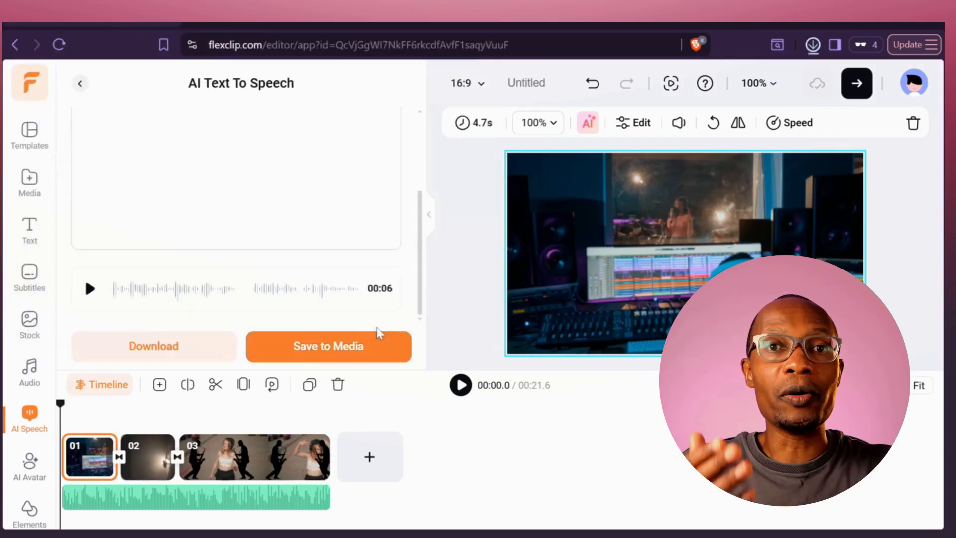
{"action": "left_click", "coordinate": [31, 182]}
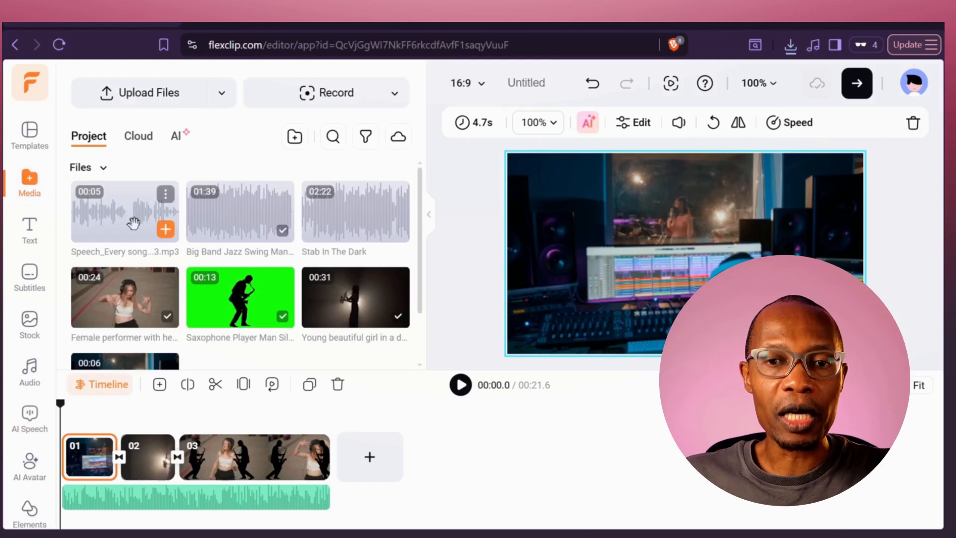
Add the generated speech clip to the timeline, place it under the start of the third scene and play back the result
{"action": "left_click", "coordinate": [166, 229]}
{"action": "left_click_drag", "start_coordinate": [143, 497], "coordinate": [241, 501]}
{"action": "left_click", "coordinate": [293, 427]}
{"action": "left_click", "coordinate": [156, 467]}
{"action": "left_click", "coordinate": [78, 354]}
{"action": "left_click_drag", "start_coordinate": [265, 314], "coordinate": [137, 323]}
{"action": "left_click", "coordinate": [130, 391]}
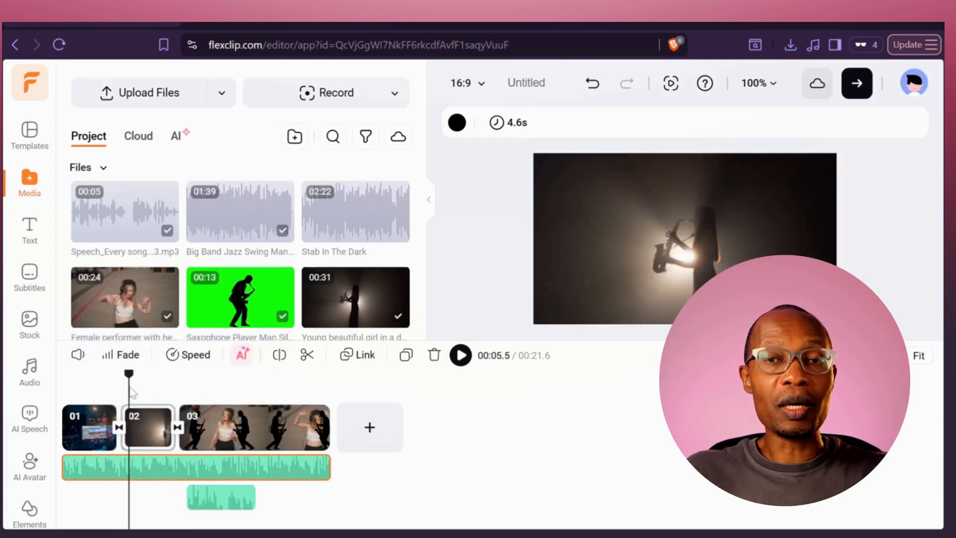
{"action": "key", "text": "space"}
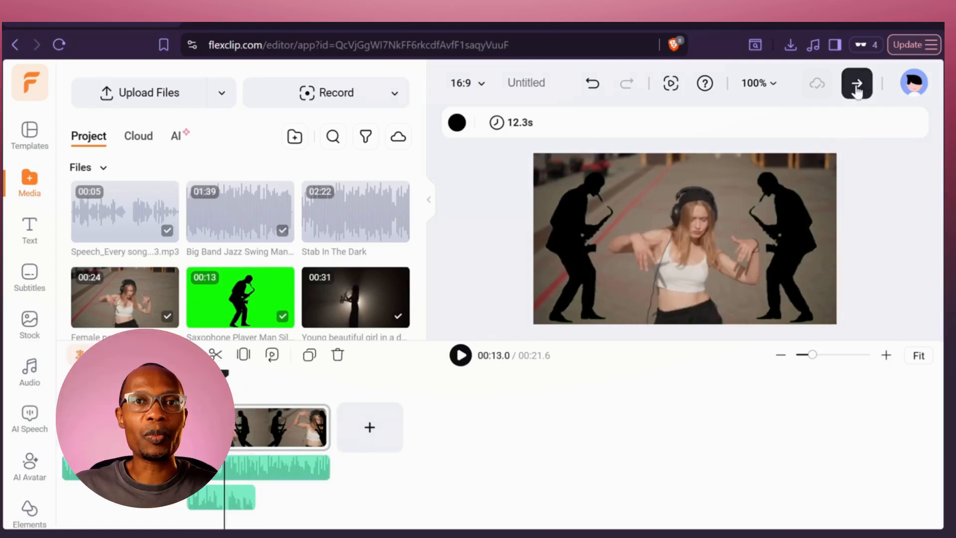
Review the GIF and audio export options, and set the video export to 4K, 30fps and Recommended Quality
{"action": "left_click", "coordinate": [856, 89]}
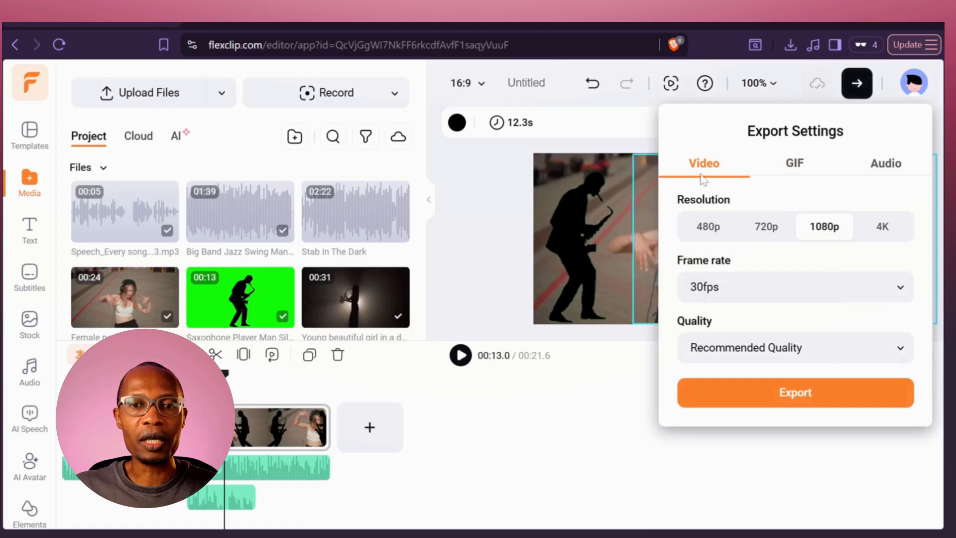
{"action": "left_click", "coordinate": [891, 230]}
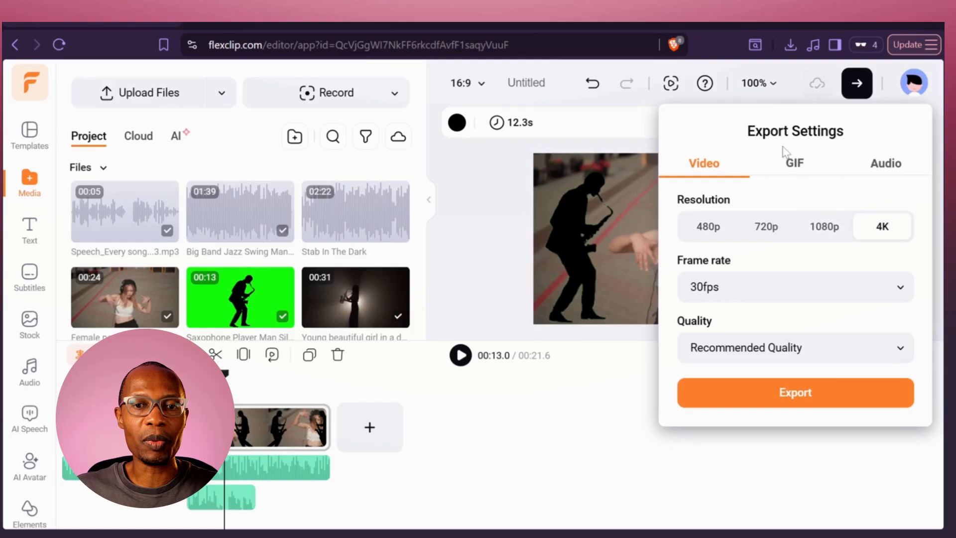
{"action": "left_click", "coordinate": [795, 168]}
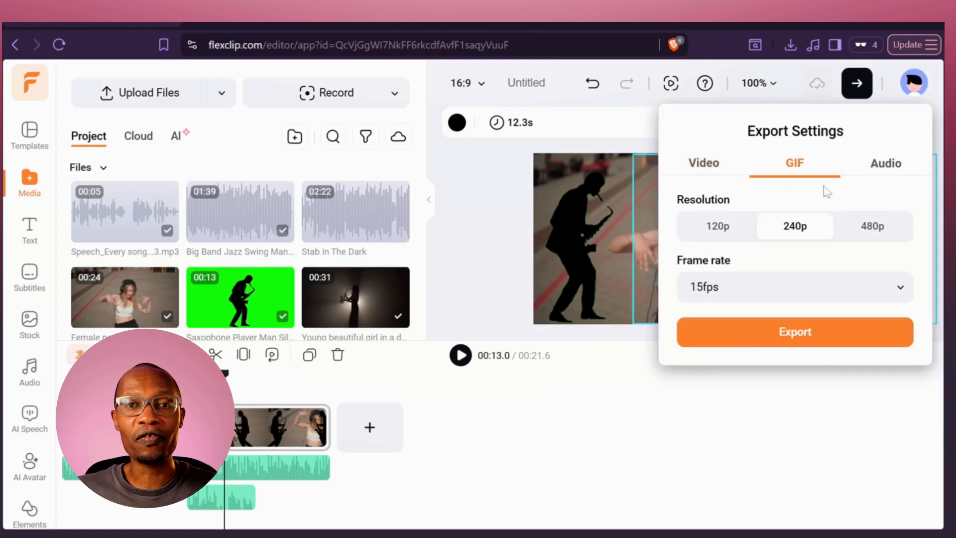
{"action": "left_click", "coordinate": [884, 170]}
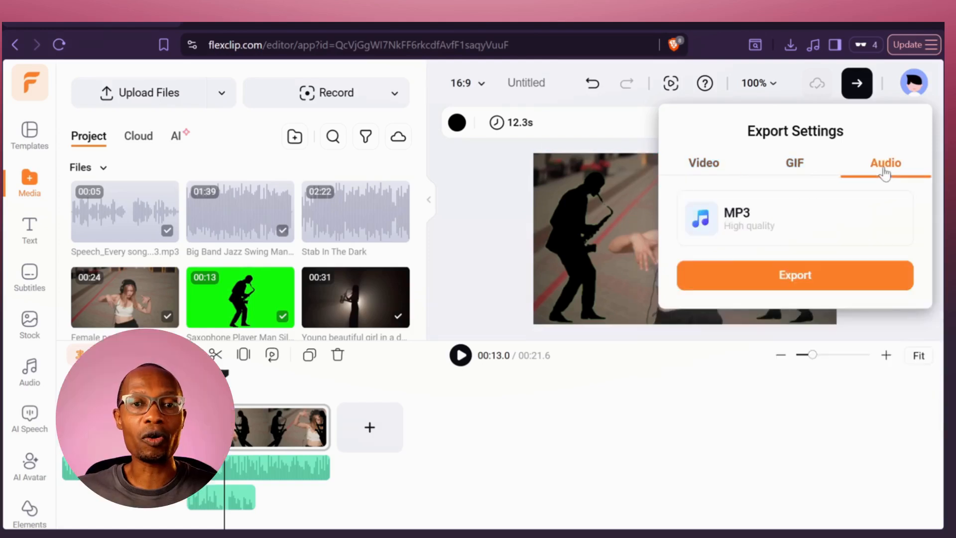
{"action": "left_click", "coordinate": [692, 169]}
{"action": "left_click", "coordinate": [782, 297]}
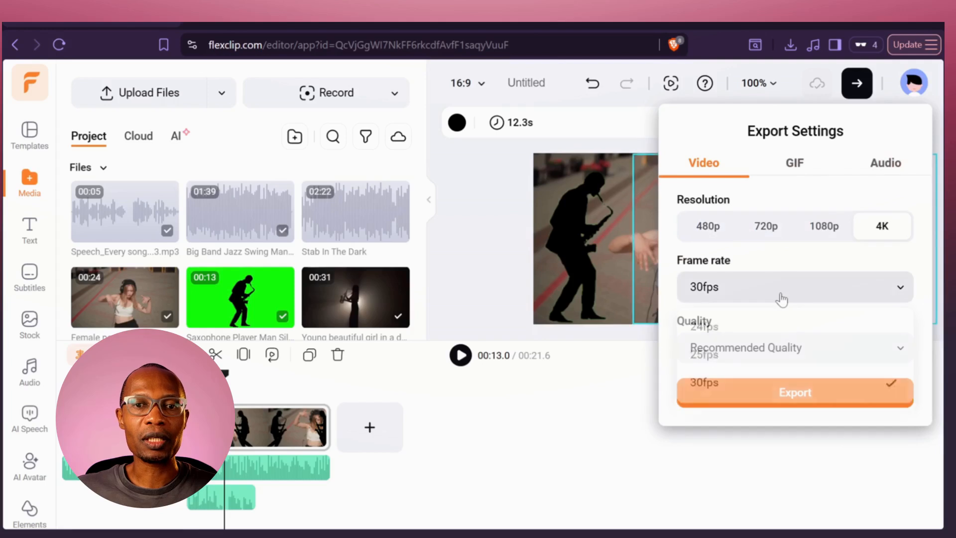
{"action": "left_click", "coordinate": [762, 391]}
{"action": "left_click", "coordinate": [783, 351]}
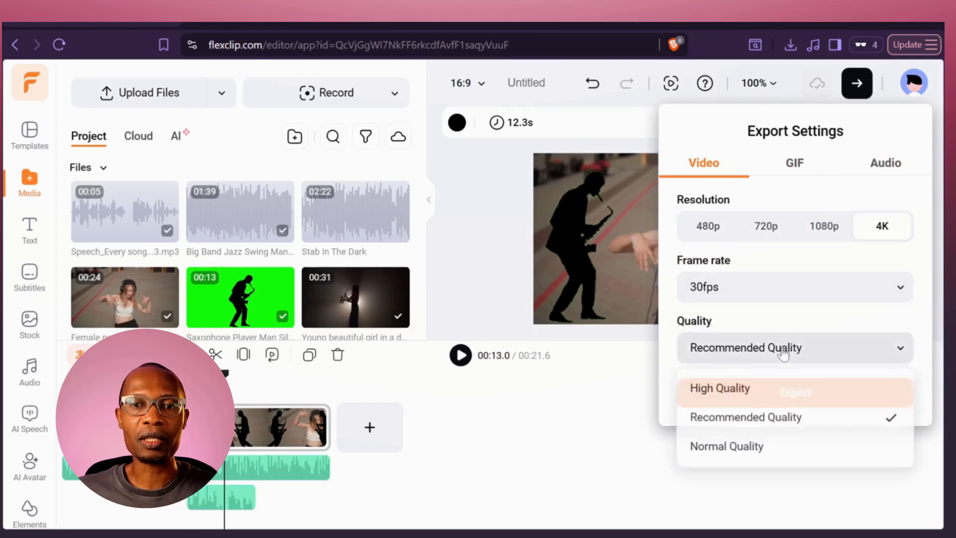
{"action": "left_click", "coordinate": [760, 418]}
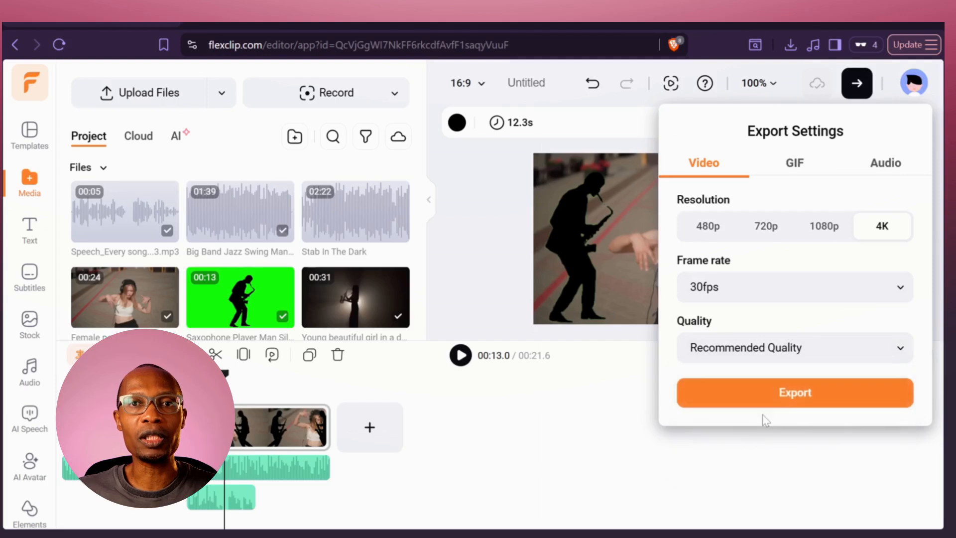
Export the video and save the MP4 file as Testing_flexclip
{"action": "left_click", "coordinate": [791, 397]}
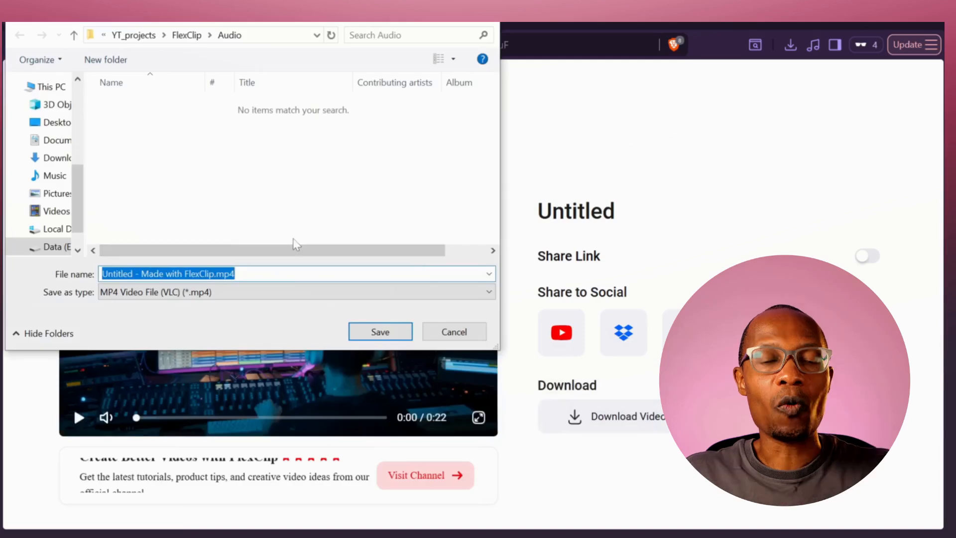
{"action": "type", "text": "Testing_flexclip"}
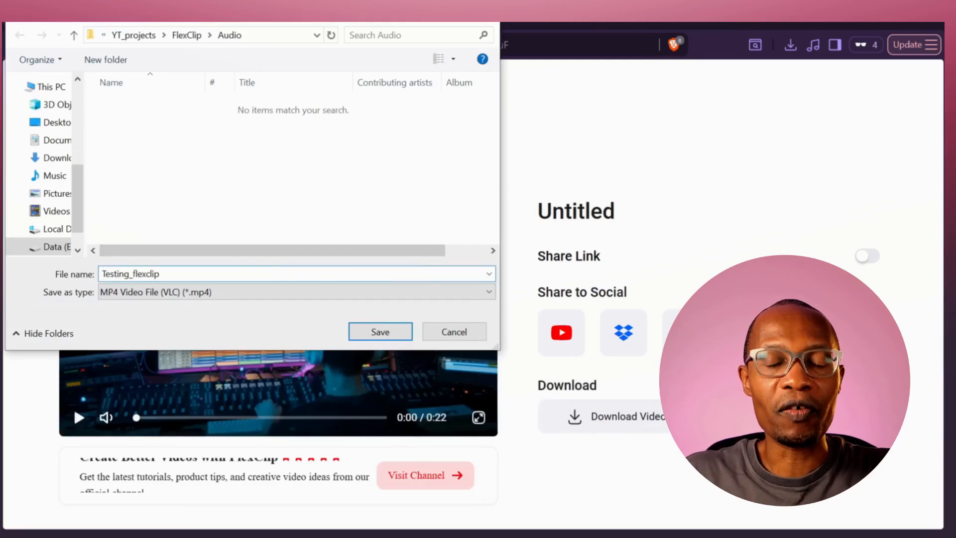
{"action": "left_click", "coordinate": [368, 332]}
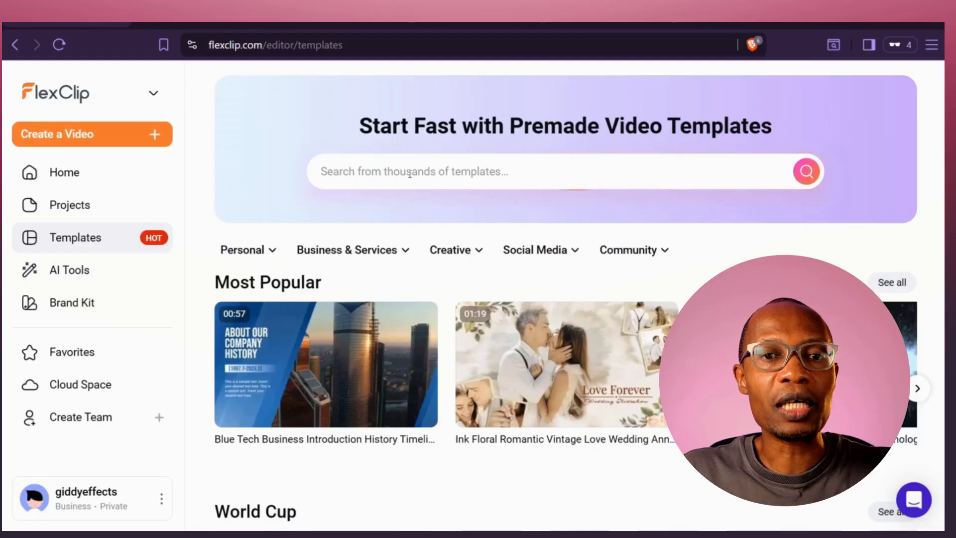
Browse the World Cup video templates and start customizing the 2026 World Cup Soccer Match final score template in 16:9
{"action": "left_click", "coordinate": [409, 174]}
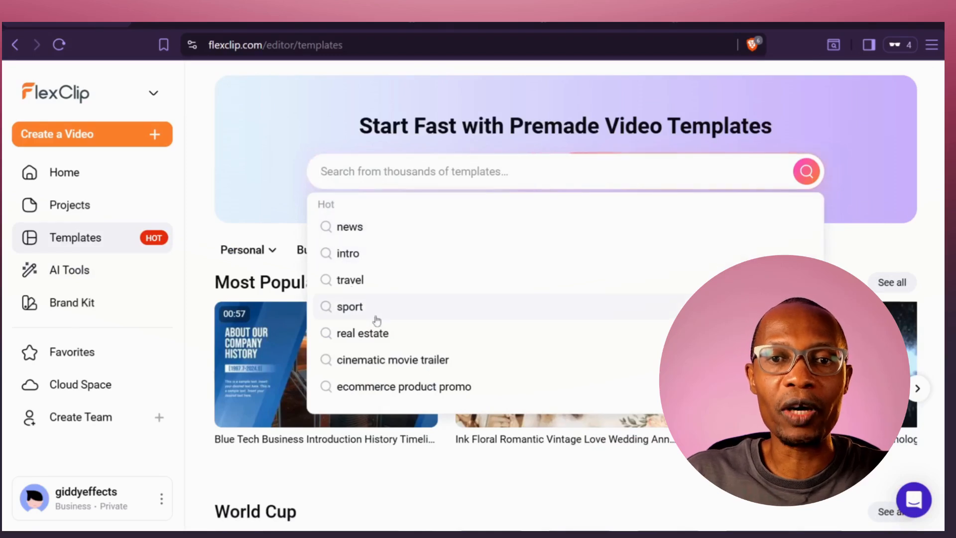
{"action": "left_click", "coordinate": [283, 239]}
{"action": "scroll", "coordinate": [324, 349], "scroll_direction": "down", "scroll_amount": 5}
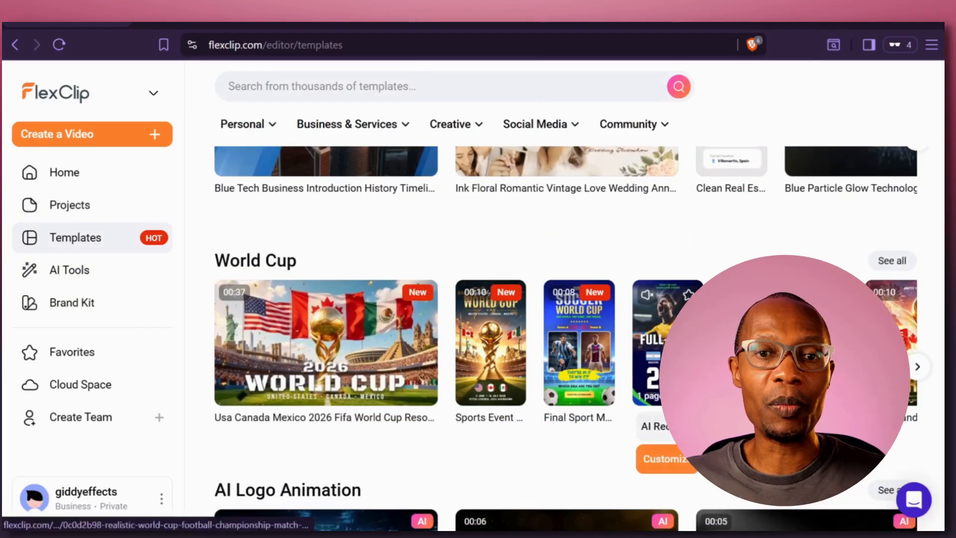
{"action": "left_click", "coordinate": [917, 367]}
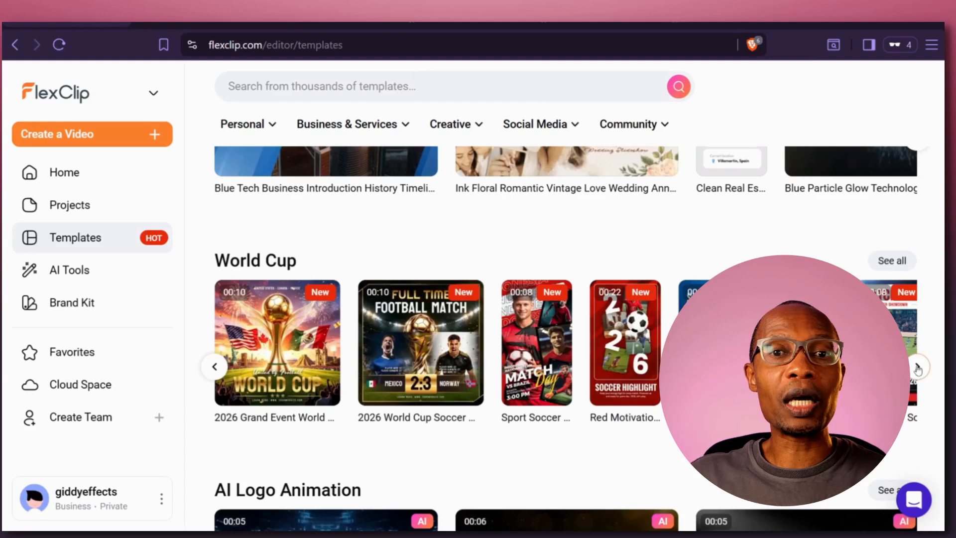
{"action": "mouse_move", "coordinate": [403, 333]}
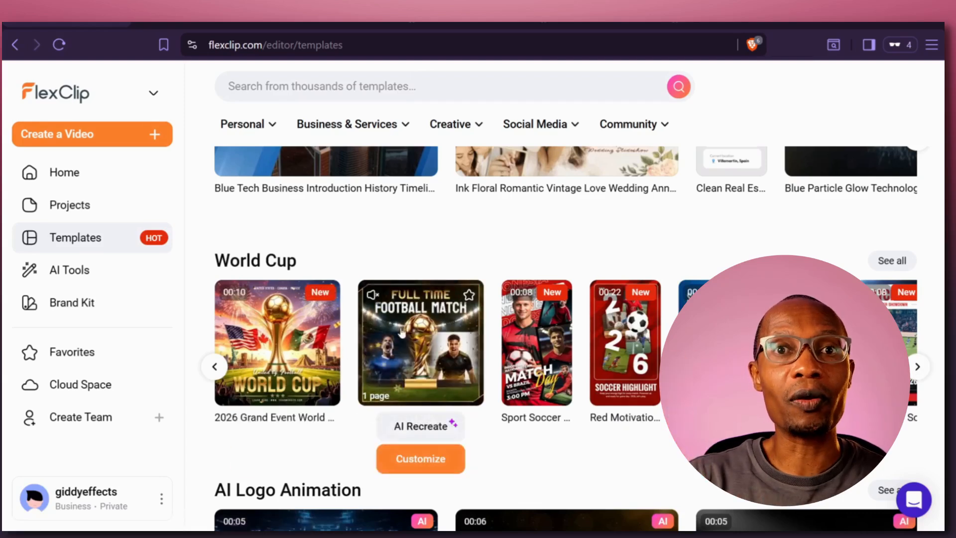
{"action": "left_click", "coordinate": [423, 354]}
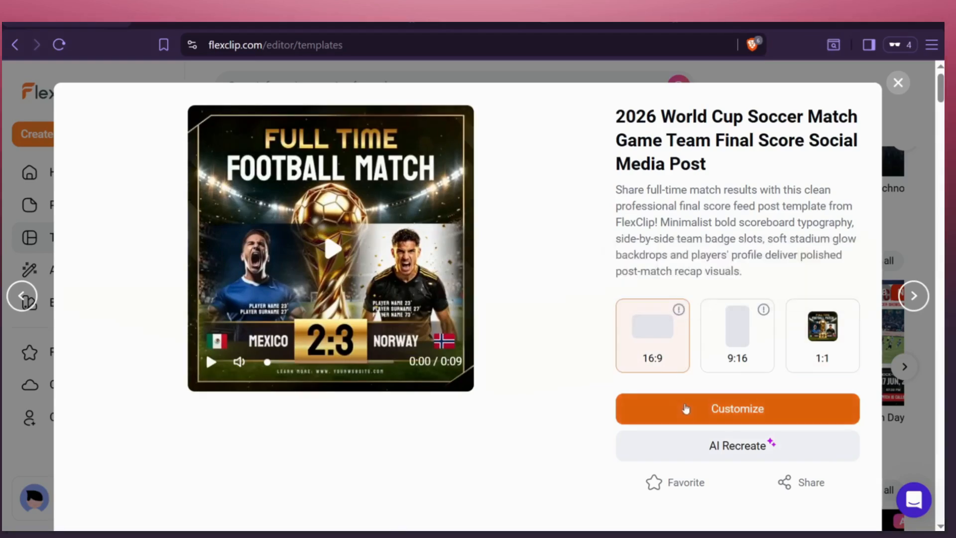
{"action": "left_click", "coordinate": [685, 408]}
{"action": "left_click", "coordinate": [525, 292]}
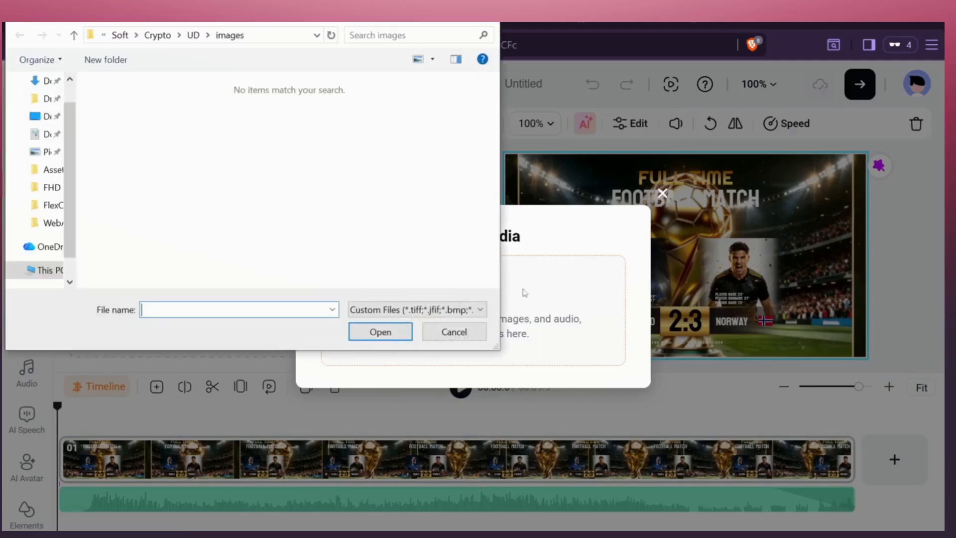
{"action": "left_click", "coordinate": [462, 332]}
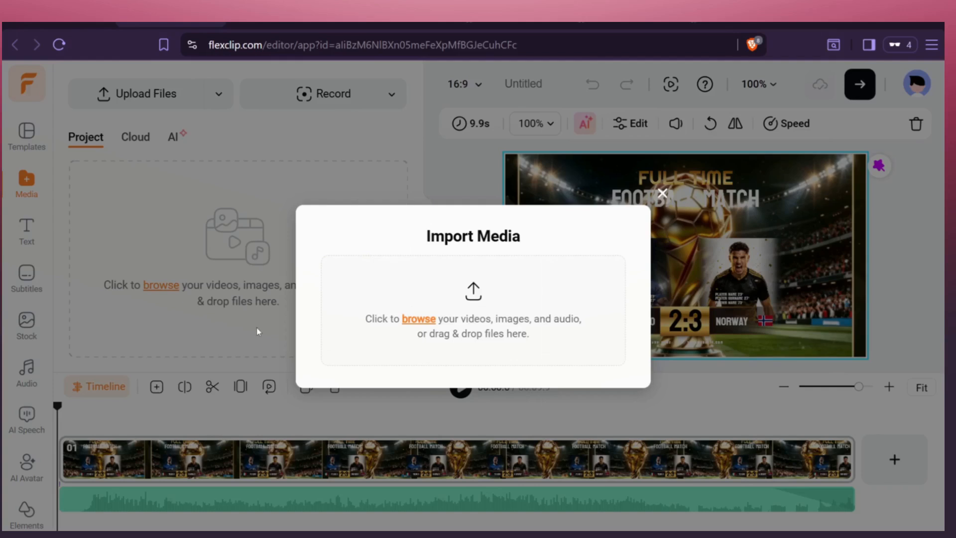
{"action": "left_click", "coordinate": [662, 194]}
Expand the scene's layers and change the team names from Norway to Türkiye and from Mexico to USA
{"action": "left_click", "coordinate": [633, 274]}
{"action": "left_click", "coordinate": [120, 388]}
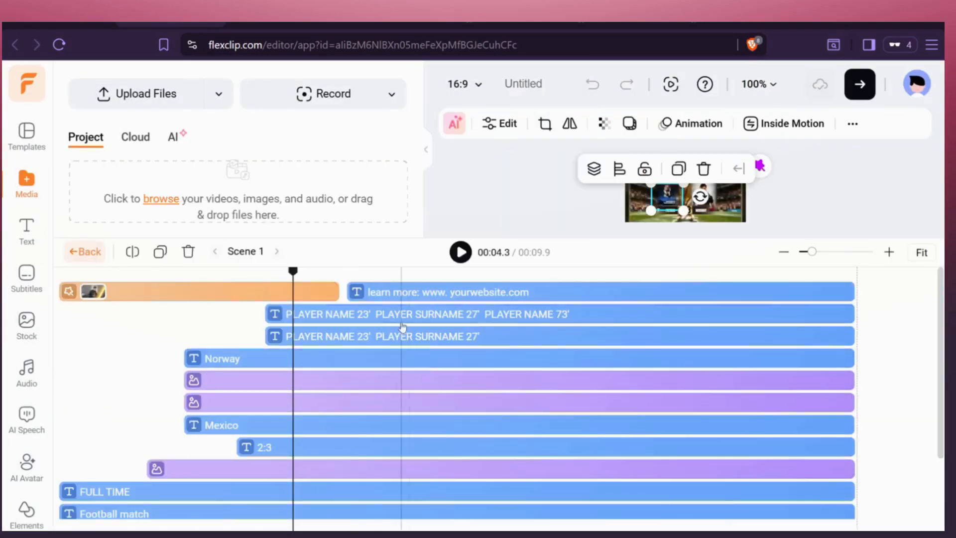
{"action": "left_click", "coordinate": [529, 358]}
{"action": "scroll", "coordinate": [380, 469], "scroll_direction": "down", "scroll_amount": 1}
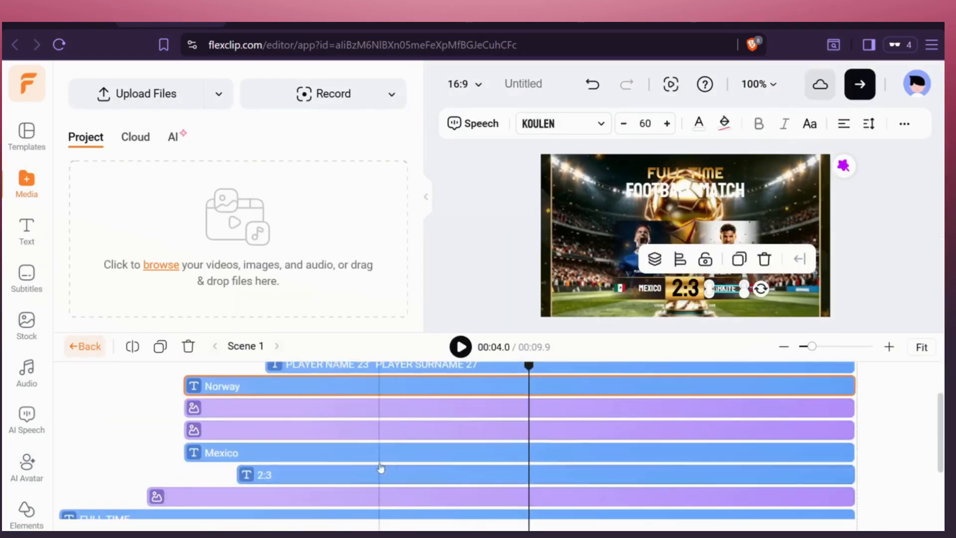
{"action": "left_click", "coordinate": [402, 453]}
{"action": "double_click", "coordinate": [645, 302]}
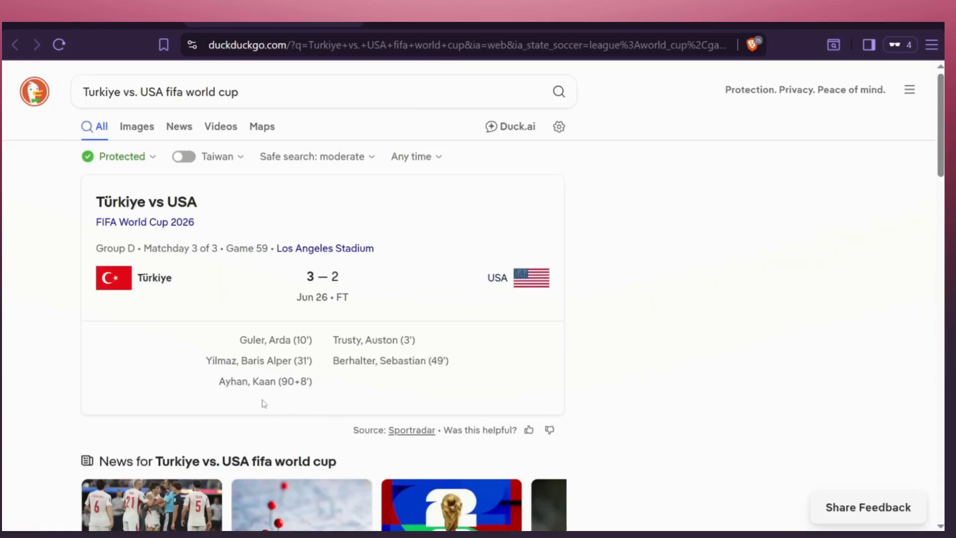
Copy the three Türkiye goalscorers with minutes from the match search result, paste them over the black-shirted player's placeholder names and narrow the text box
{"action": "left_click_drag", "start_coordinate": [316, 386], "coordinate": [237, 339]}
{"action": "key", "text": "ctrl+c"}
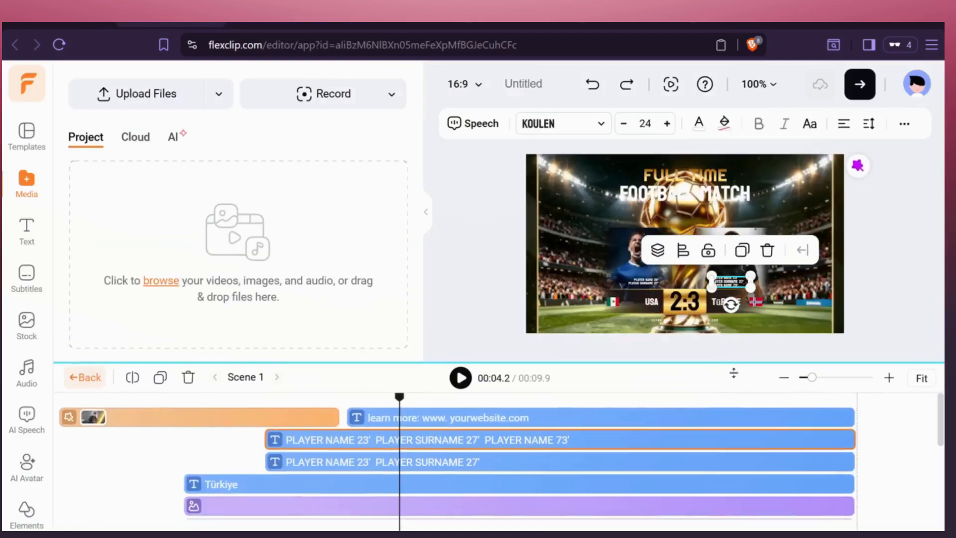
{"action": "left_click", "coordinate": [755, 84]}
{"action": "left_click", "coordinate": [681, 265]}
{"action": "key", "text": "ctrl+a"}
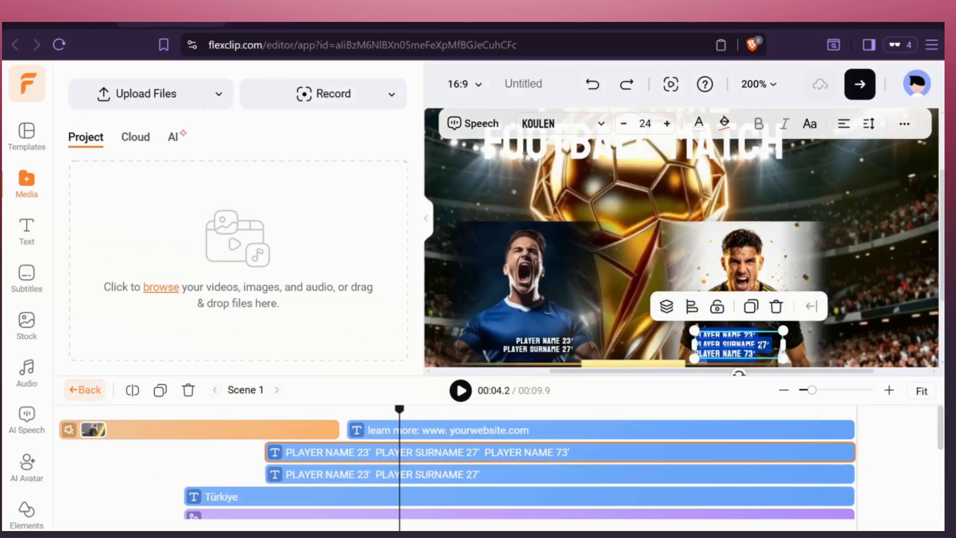
{"action": "key", "text": "ctrl+v"}
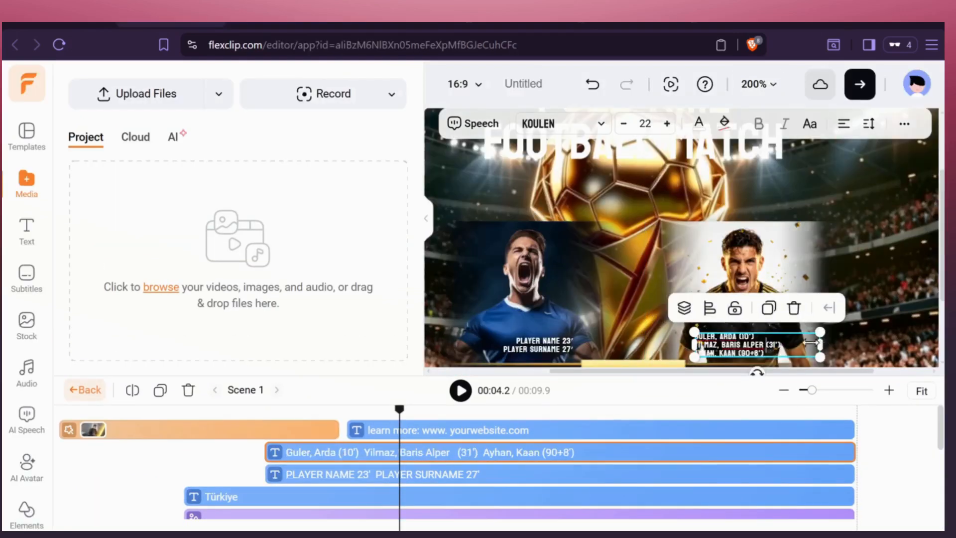
{"action": "left_click_drag", "start_coordinate": [820, 345], "coordinate": [791, 344]}
Replace the blue-shirted player's placeholder names with "Trusty, Auston (3') Berhalter, Sebastian (49')"
{"action": "double_click", "coordinate": [554, 266]}
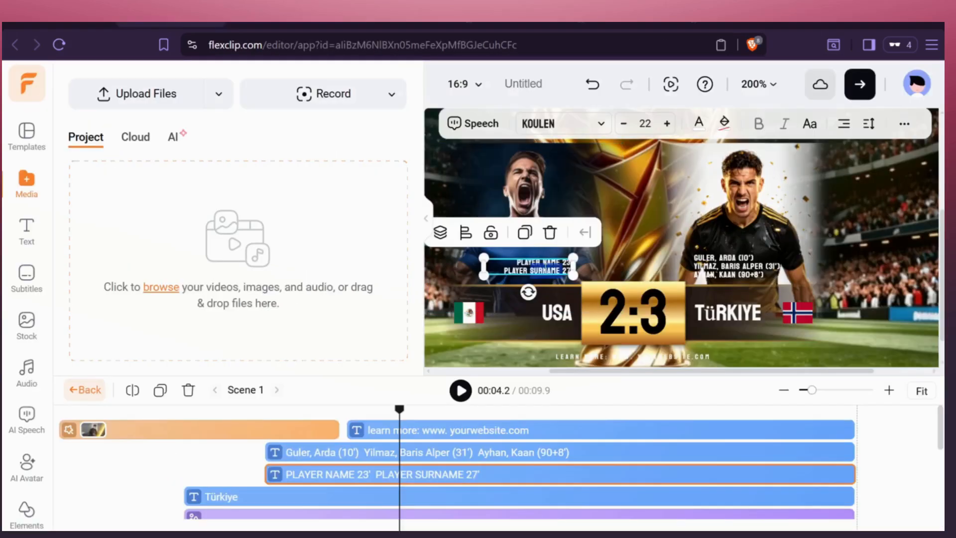
{"action": "key", "text": "ctrl+a"}
{"action": "type", "text": "Trusty, Auston (3') Berhalter, Sebastian (49')"}
{"action": "left_click", "coordinate": [470, 212]}
{"action": "left_click", "coordinate": [798, 312]}
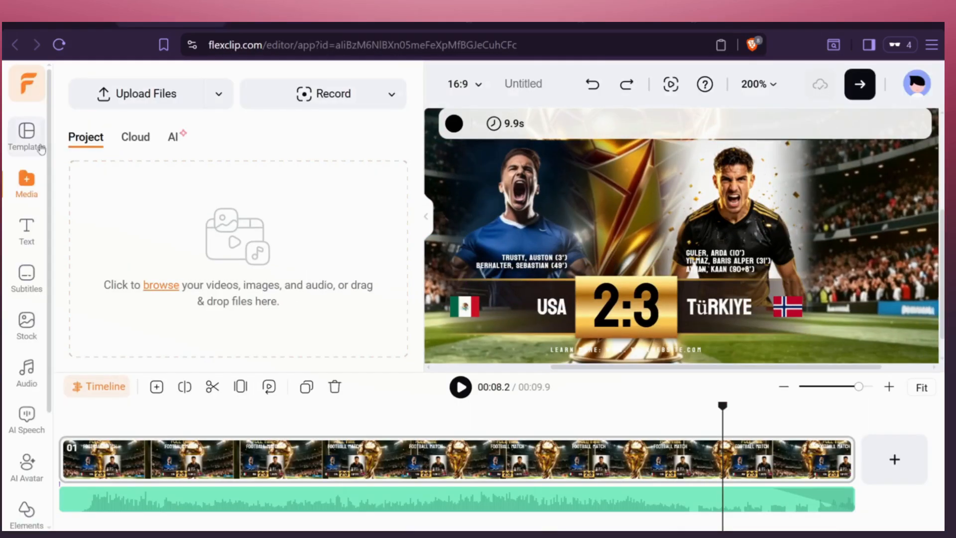
Start saving the edited scene as a custom template and begin entering a new template name
{"action": "left_click", "coordinate": [26, 133]}
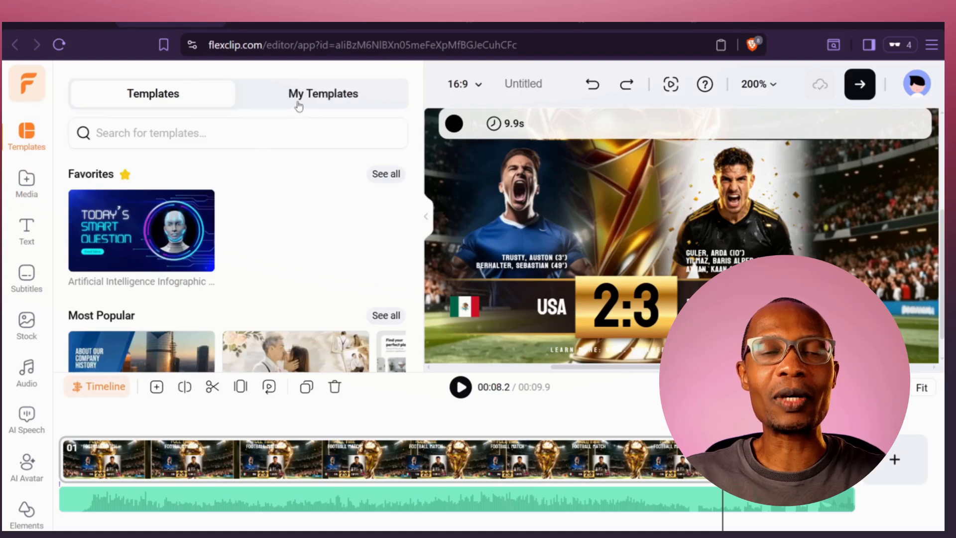
{"action": "left_click", "coordinate": [298, 104]}
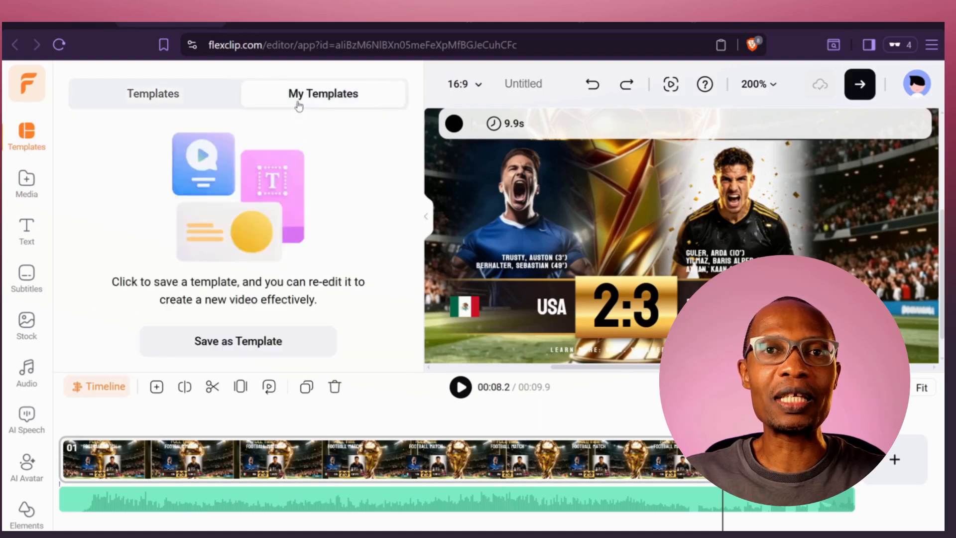
{"action": "left_click", "coordinate": [253, 350]}
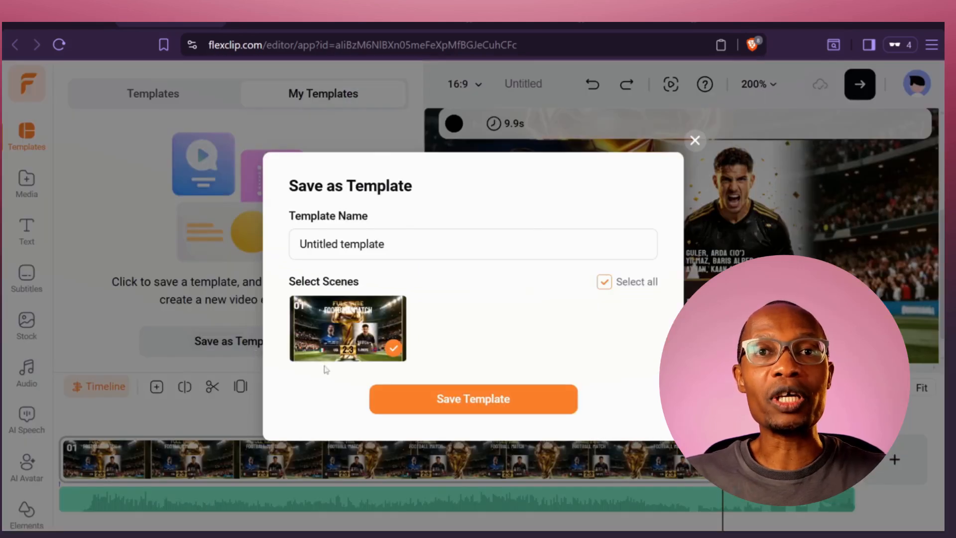
{"action": "triple_click", "coordinate": [407, 241]}
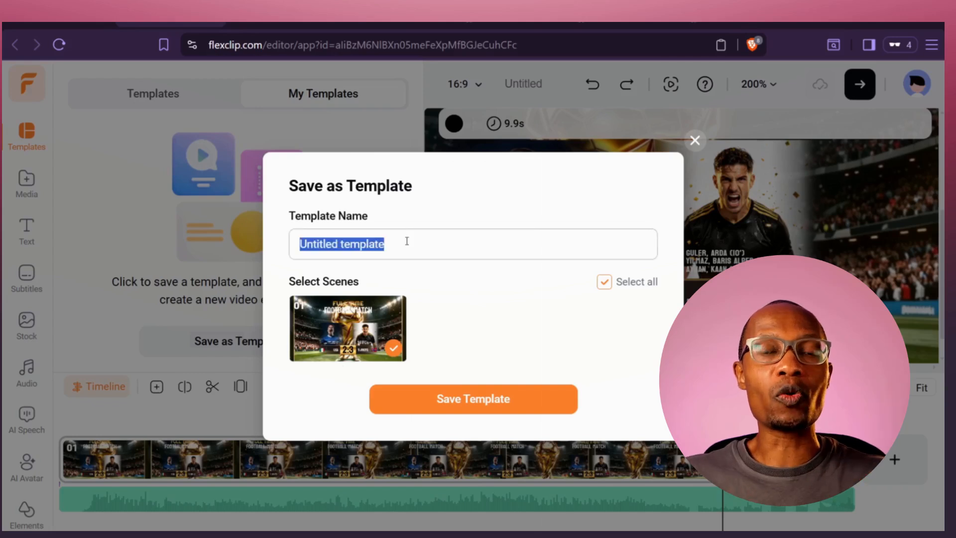
{"action": "type", "text": "W"}
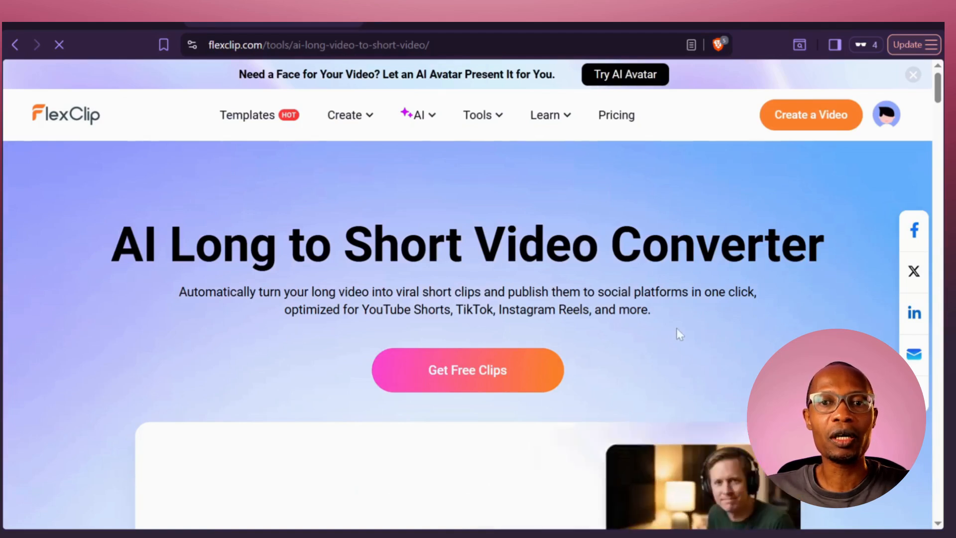
Examine the features described on the AI Long to Short Video Converter page
{"action": "scroll", "coordinate": [144, 352], "scroll_direction": "down", "scroll_amount": 5}
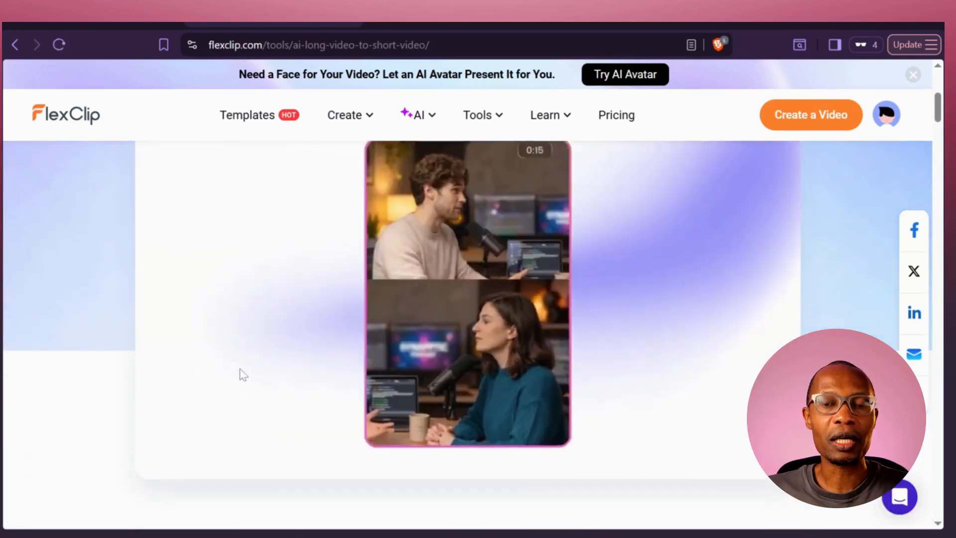
{"action": "scroll", "coordinate": [241, 374], "scroll_direction": "down", "scroll_amount": 10}
{"action": "scroll", "coordinate": [239, 373], "scroll_direction": "down", "scroll_amount": 8}
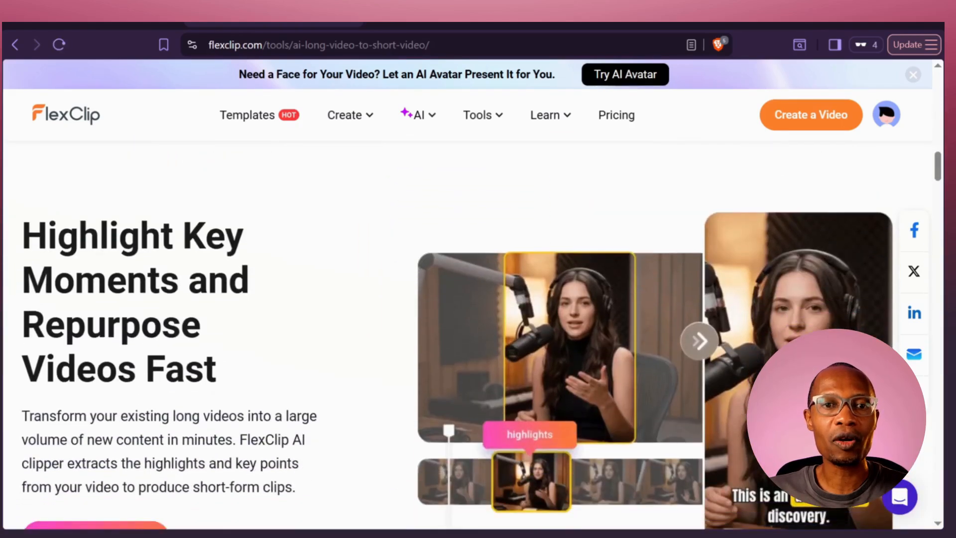
{"action": "scroll", "coordinate": [415, 344], "scroll_direction": "down", "scroll_amount": 9}
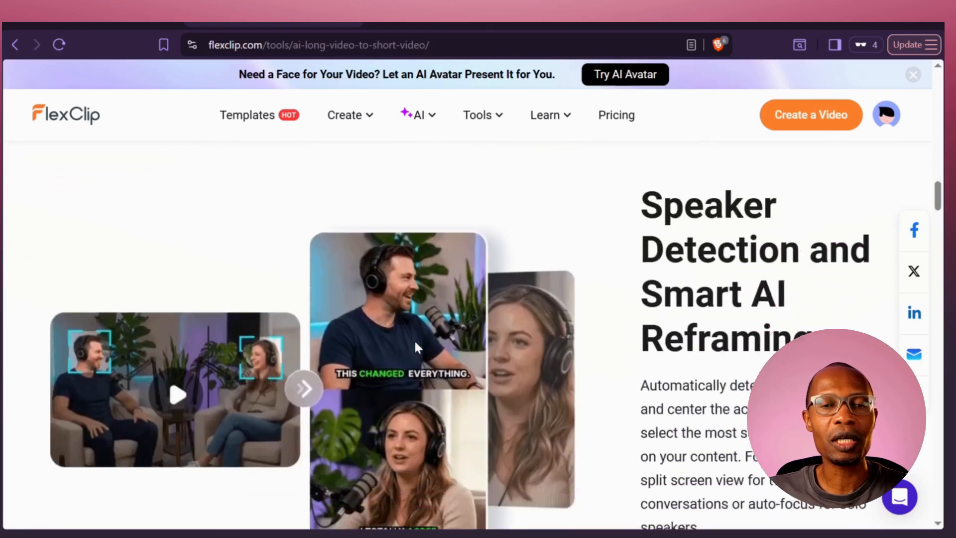
Open the Long to Shorts tool from the YouTube Shorts section of the page and look over the recent files
{"action": "scroll", "coordinate": [415, 343], "scroll_direction": "down", "scroll_amount": 10}
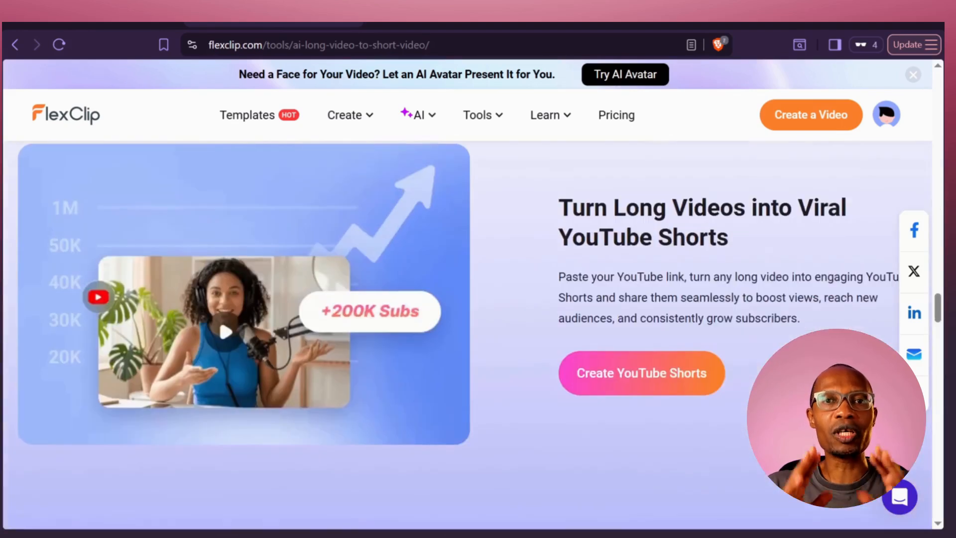
{"action": "left_click", "coordinate": [652, 376]}
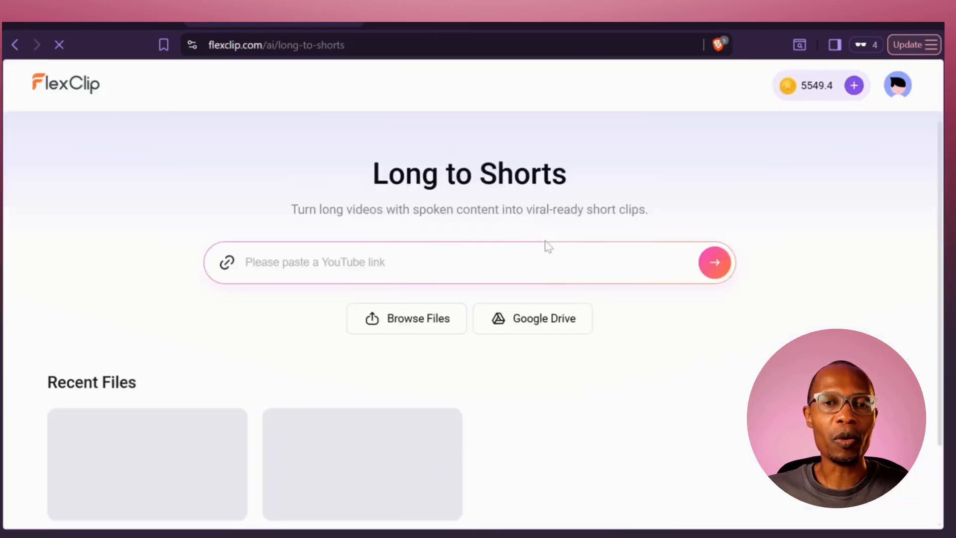
{"action": "scroll", "coordinate": [201, 367], "scroll_direction": "down", "scroll_amount": 2}
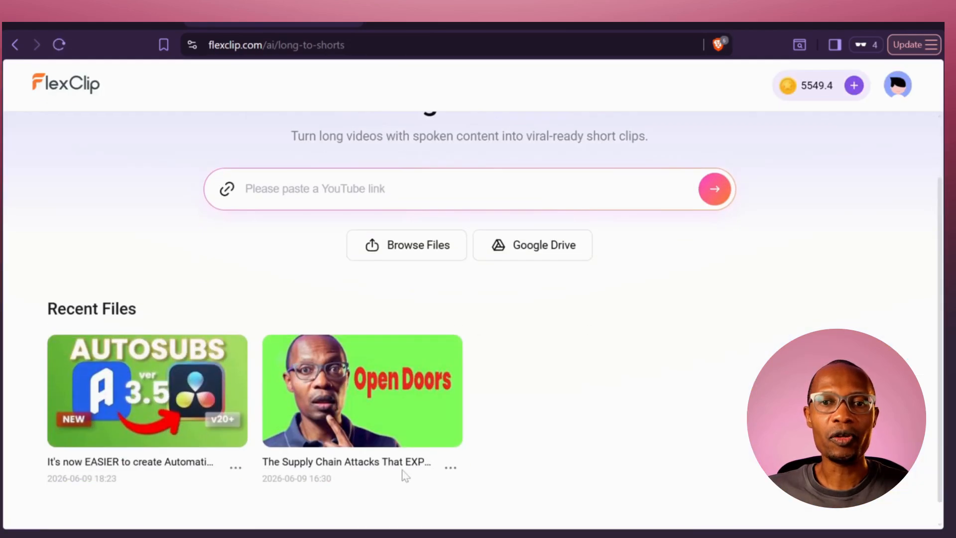
{"action": "scroll", "coordinate": [229, 309], "scroll_direction": "up", "scroll_amount": 2}
Open and dismiss the local file picker, and load the automatic subtitles video by pasting its YouTube link
{"action": "left_click", "coordinate": [410, 331]}
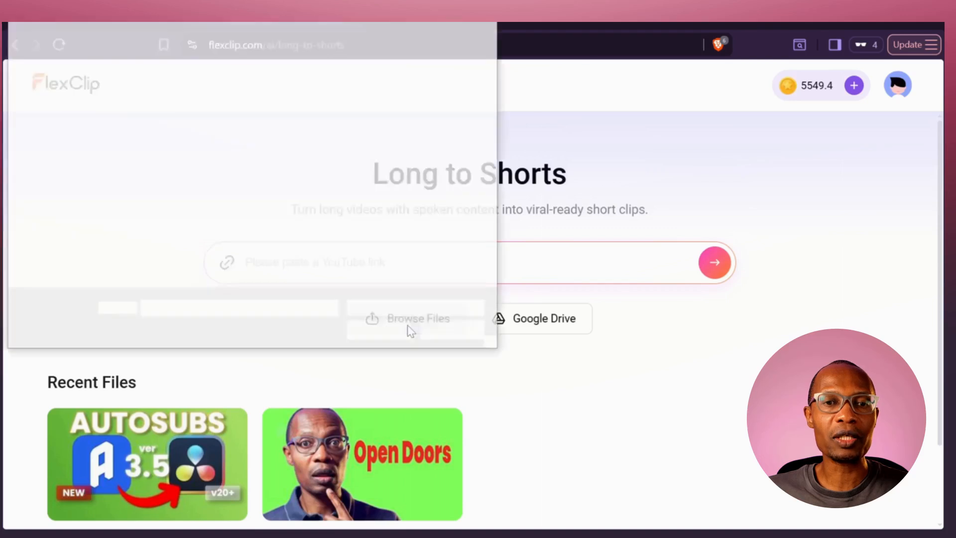
{"action": "left_click", "coordinate": [452, 331]}
{"action": "left_click", "coordinate": [468, 263]}
{"action": "key", "text": "ctrl+v"}
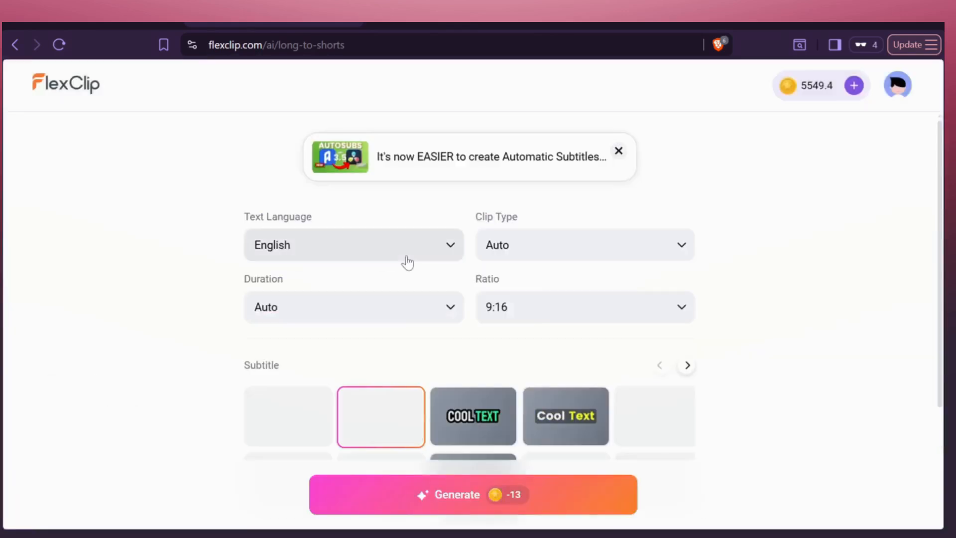
Review the available choices for clip type, duration, text language and aspect ratio without changing the settings
{"action": "left_click", "coordinate": [593, 246]}
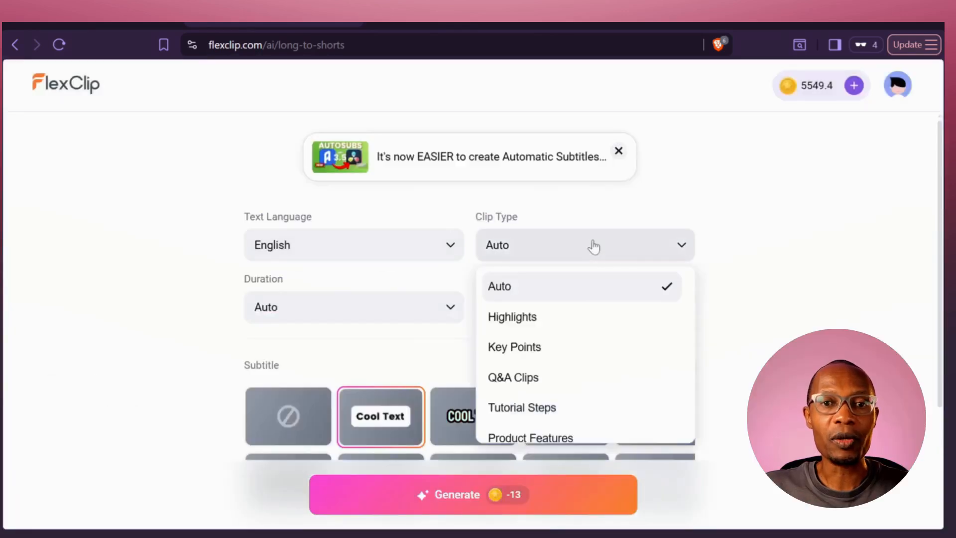
{"action": "scroll", "coordinate": [569, 343], "scroll_direction": "down", "scroll_amount": 1}
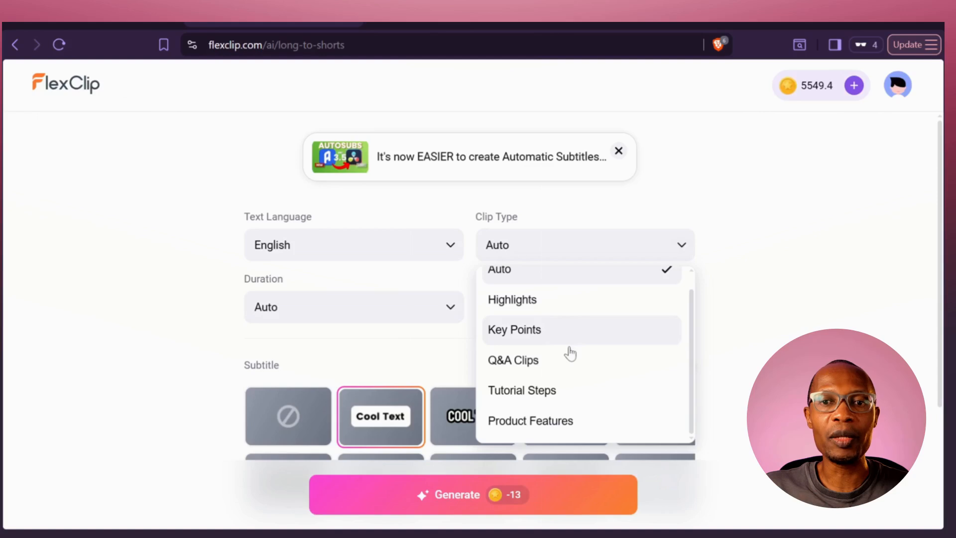
{"action": "left_click", "coordinate": [585, 277]}
{"action": "left_click", "coordinate": [426, 316]}
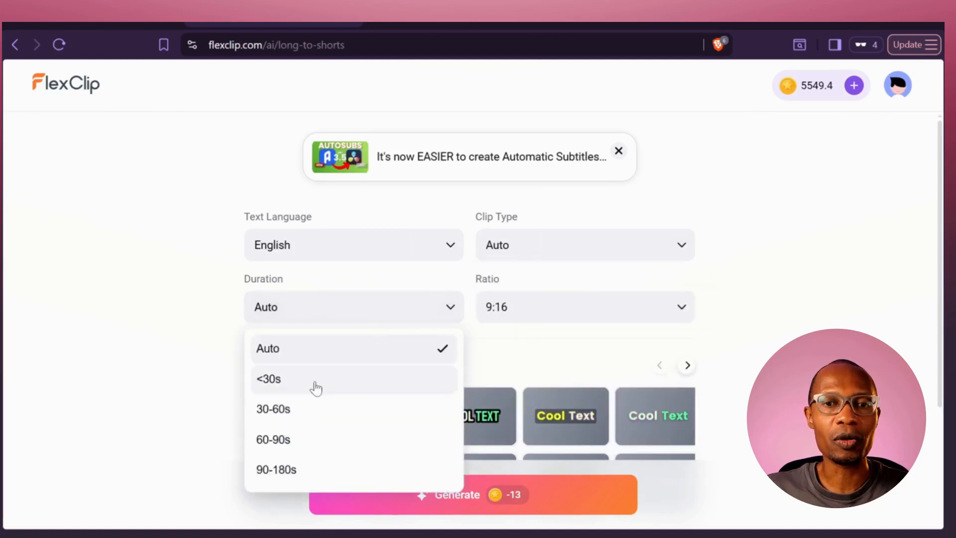
{"action": "left_click", "coordinate": [231, 341]}
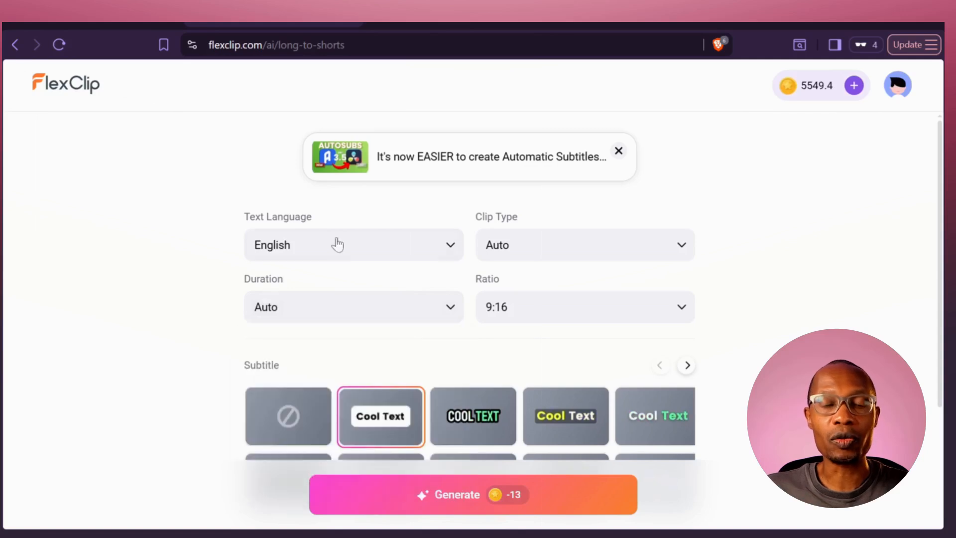
{"action": "left_click", "coordinate": [367, 253]}
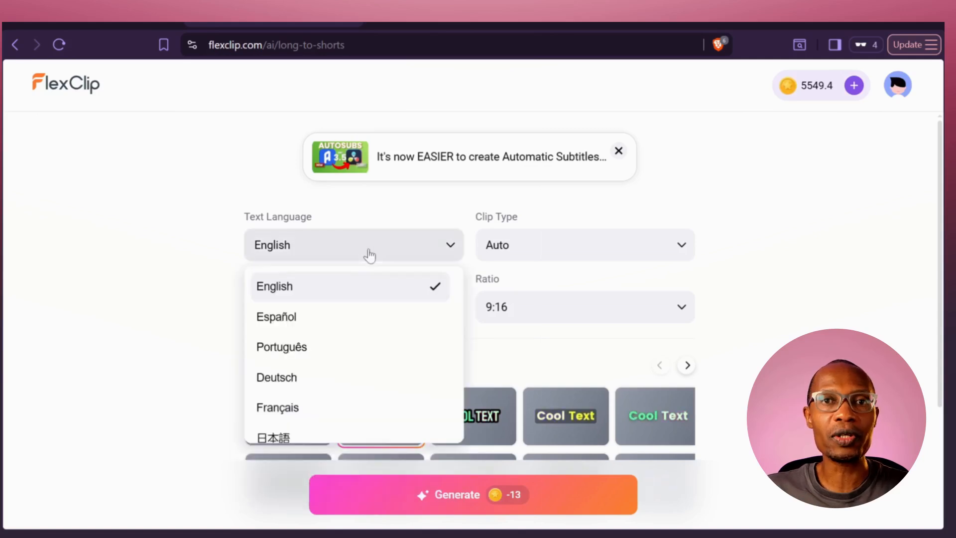
{"action": "left_click", "coordinate": [175, 328]}
{"action": "left_click", "coordinate": [488, 311]}
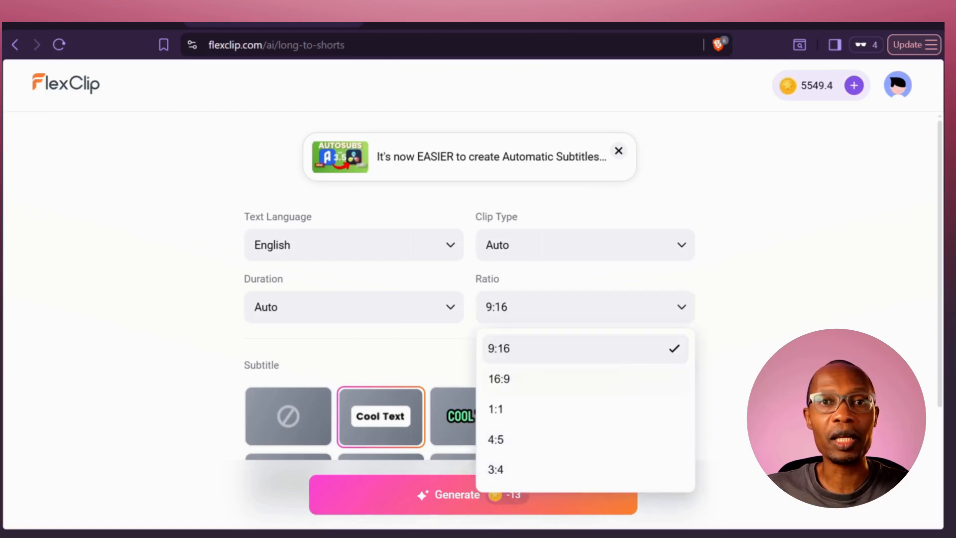
{"action": "left_click", "coordinate": [786, 423]}
Select the bold yellow uppercase "COOL TEXT" subtitle style and check the explanation for Capture Specific Moments
{"action": "scroll", "coordinate": [618, 431], "scroll_direction": "down", "scroll_amount": 3}
{"action": "left_click", "coordinate": [687, 232]}
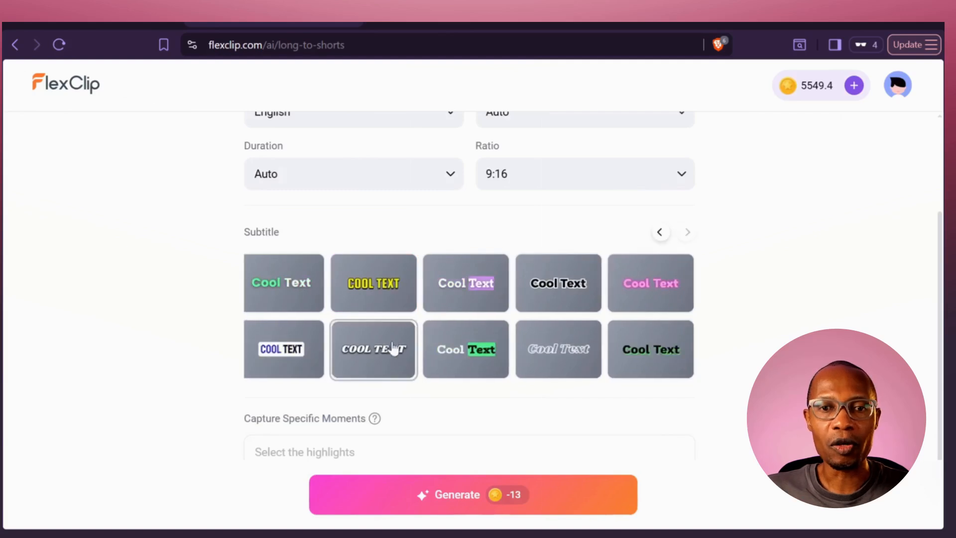
{"action": "left_click", "coordinate": [384, 292]}
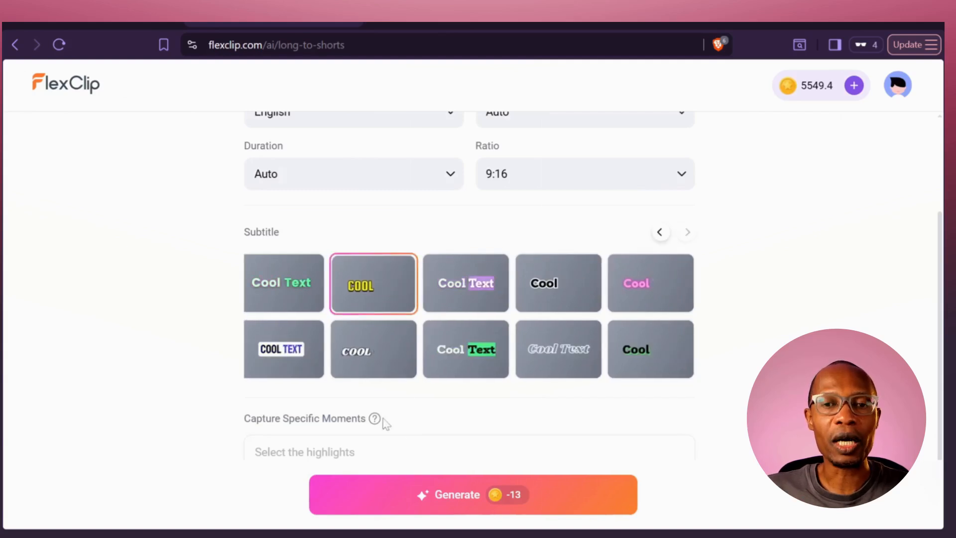
{"action": "scroll", "coordinate": [380, 420], "scroll_direction": "down", "scroll_amount": 1}
{"action": "mouse_move", "coordinate": [374, 389]}
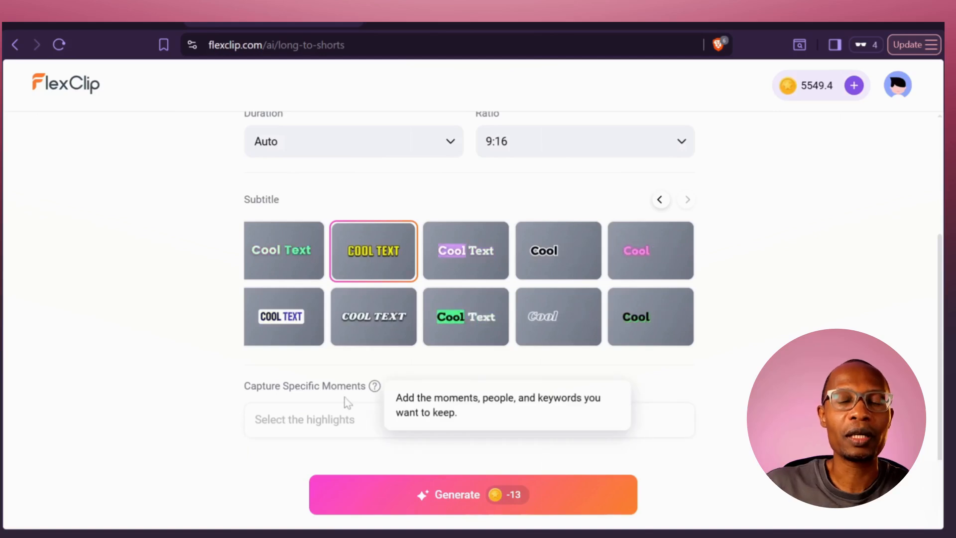
Generate the short clips from the loaded video and look through the list of resulting clip titles
{"action": "left_click", "coordinate": [587, 495]}
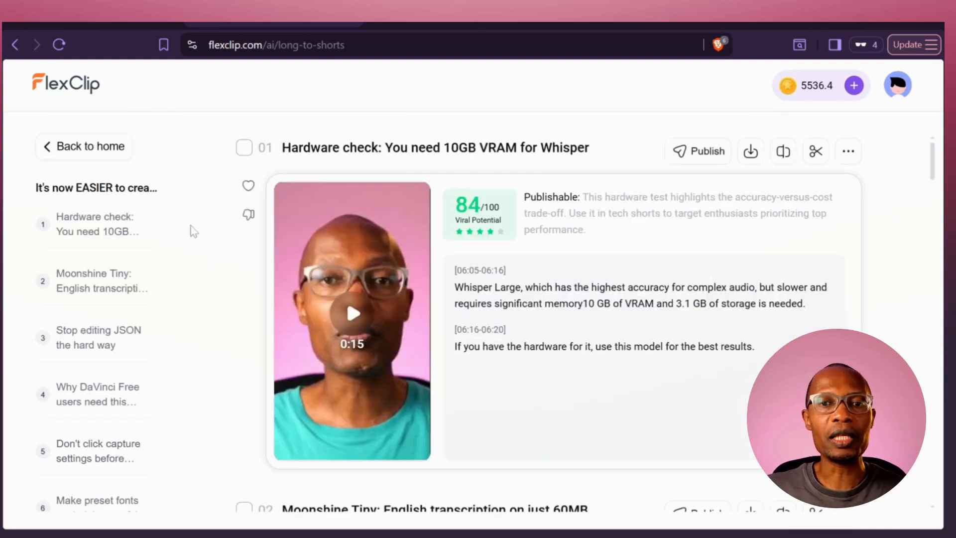
{"action": "scroll", "coordinate": [99, 357], "scroll_direction": "down", "scroll_amount": 5}
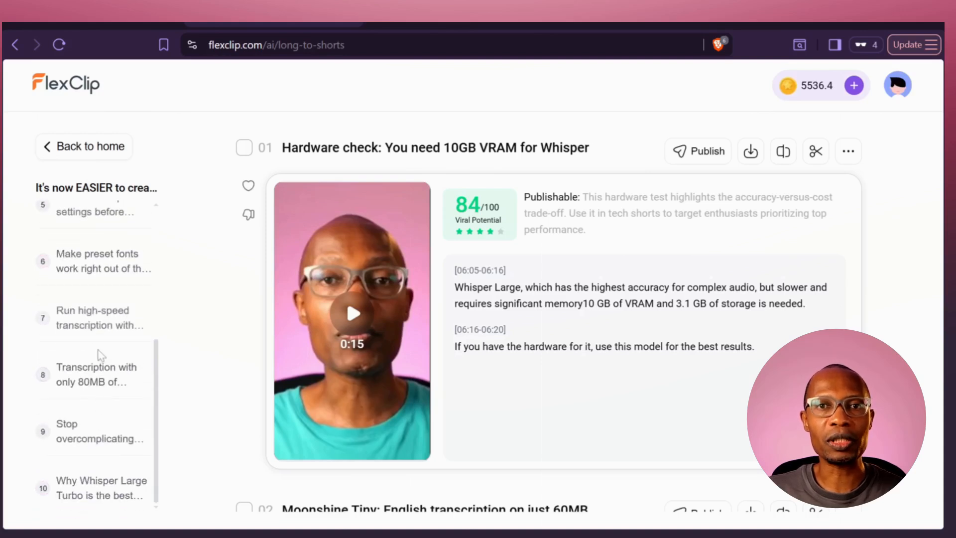
{"action": "scroll", "coordinate": [101, 355], "scroll_direction": "up", "scroll_amount": 5}
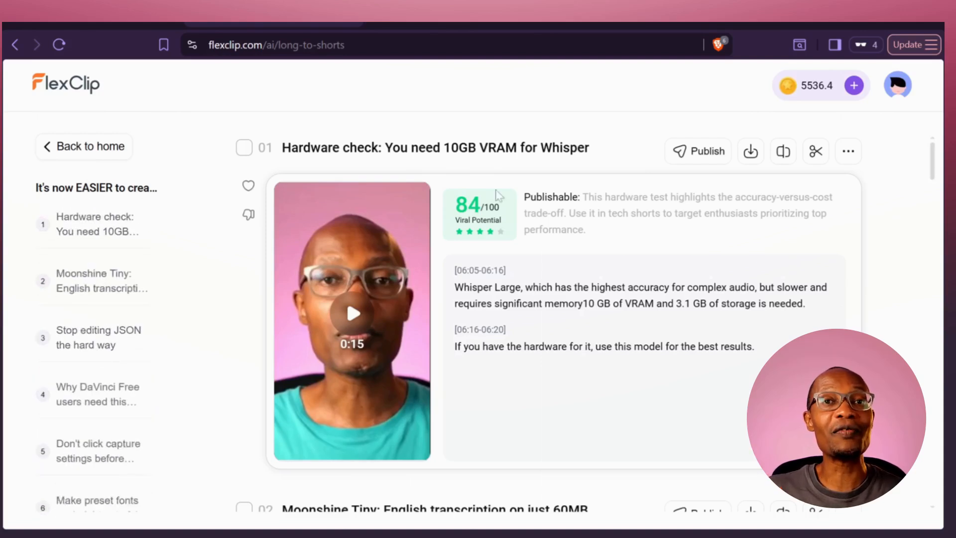